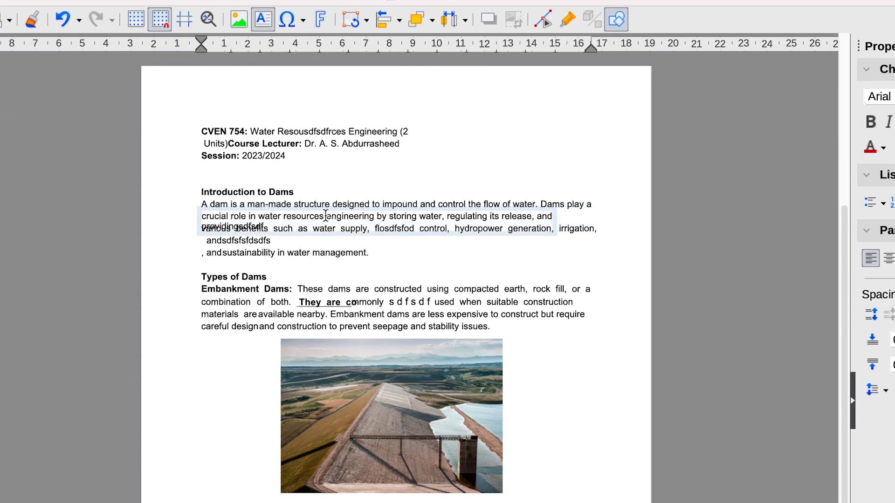
Restore 'providing dfdfsdf' and set that line to American Typewriter at 16 pt
key(ctrl+z)
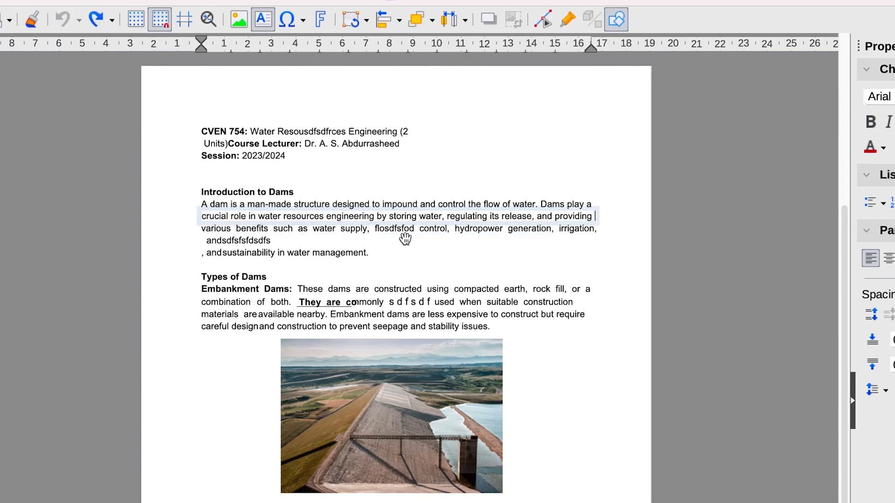
text(dfdfsdf)
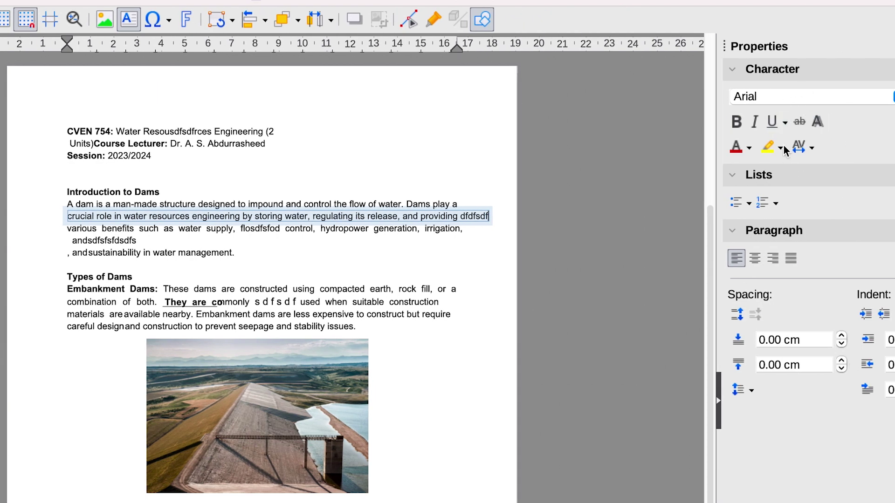
click(811, 97)
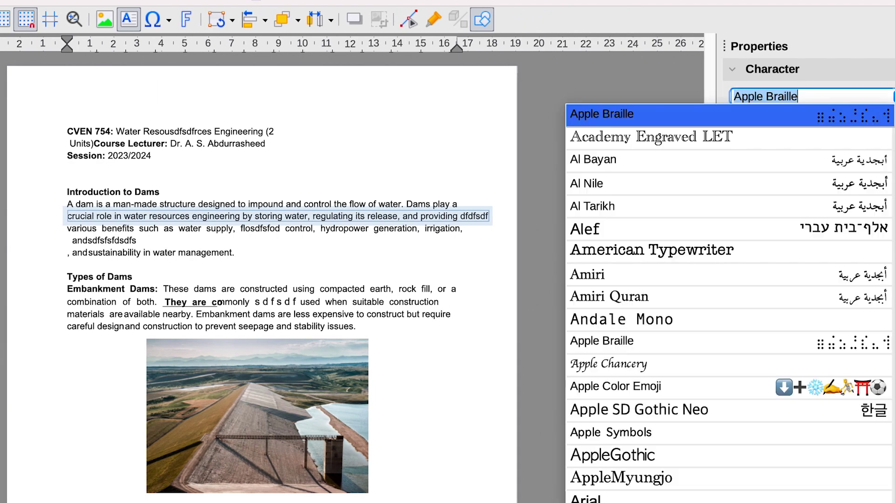
click(755, 248)
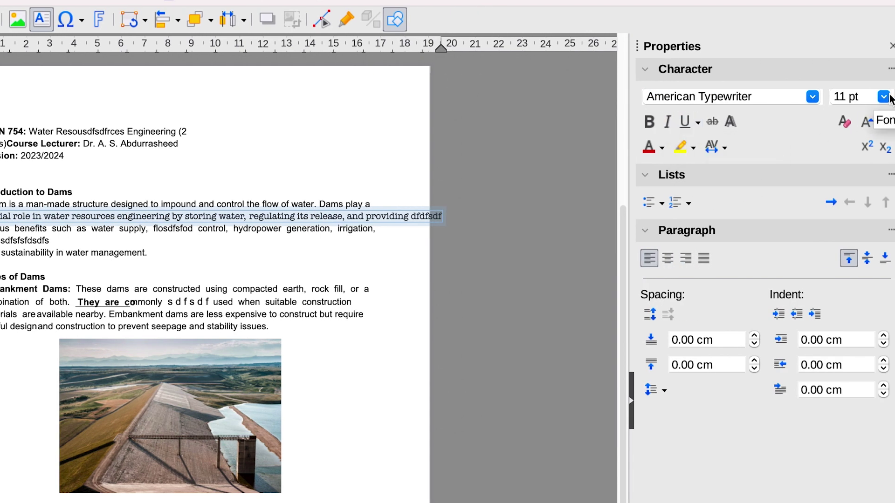
click(883, 97)
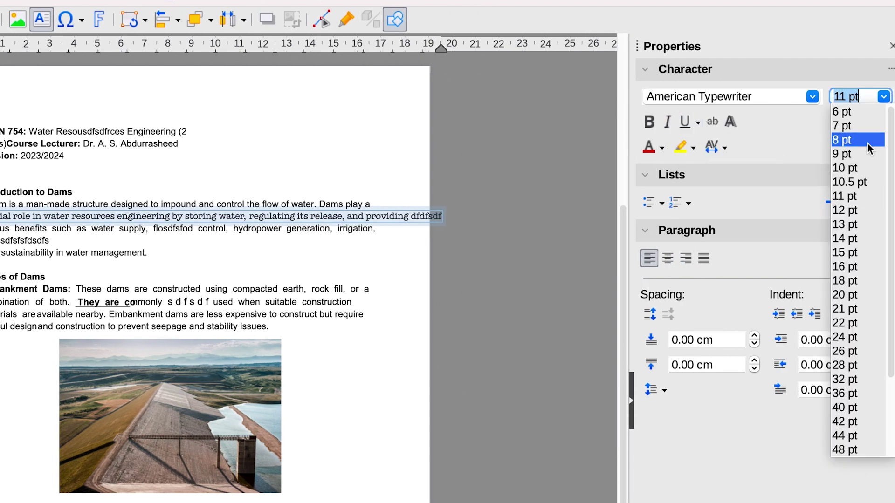
click(866, 267)
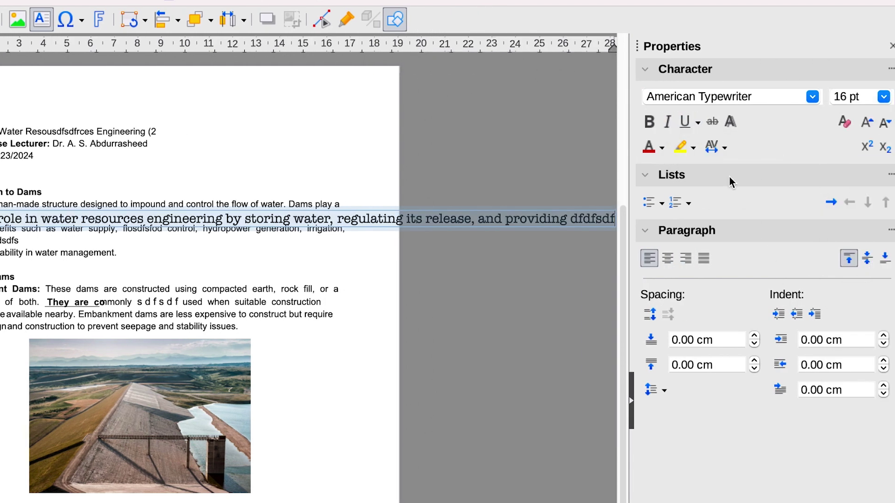
Make the line bold, italic and underlined
click(649, 122)
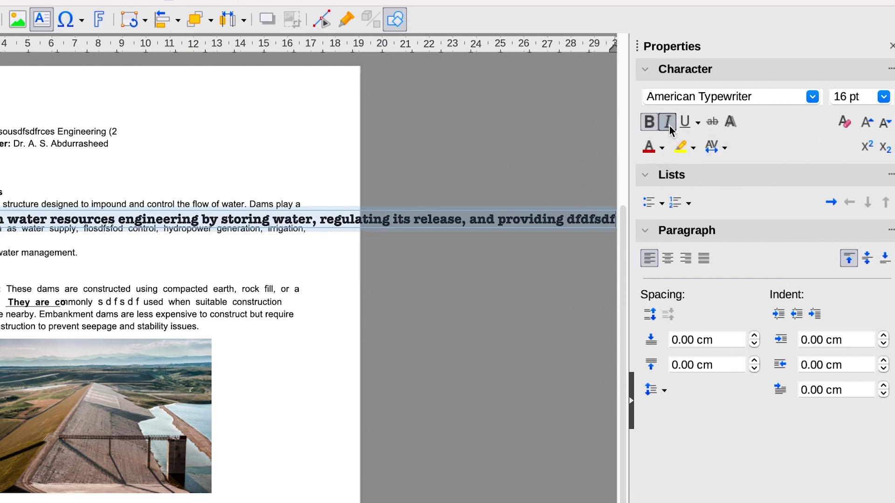
click(670, 126)
click(684, 123)
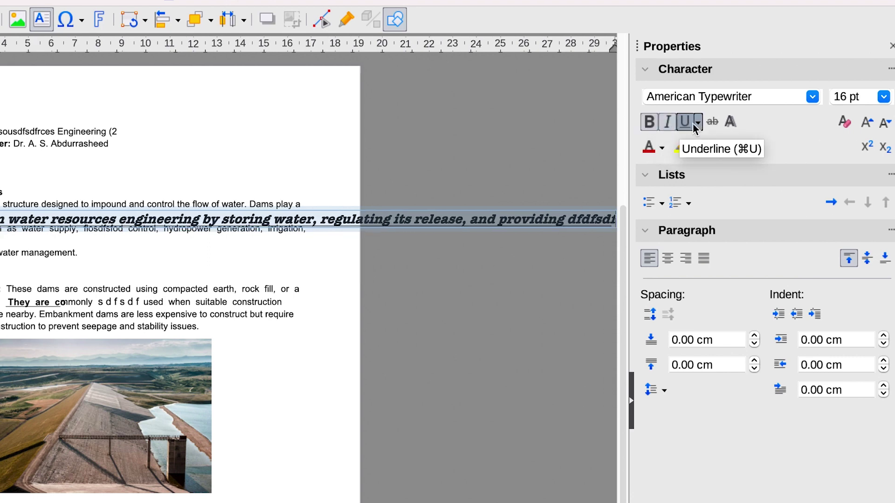
Colour the line dark slate-grey from the html palette, leaving bullets unchanged
click(662, 149)
click(688, 242)
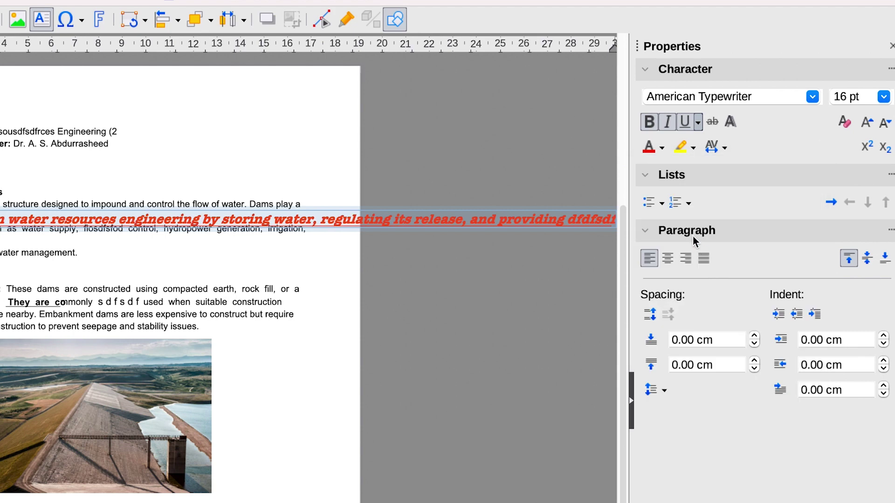
click(661, 148)
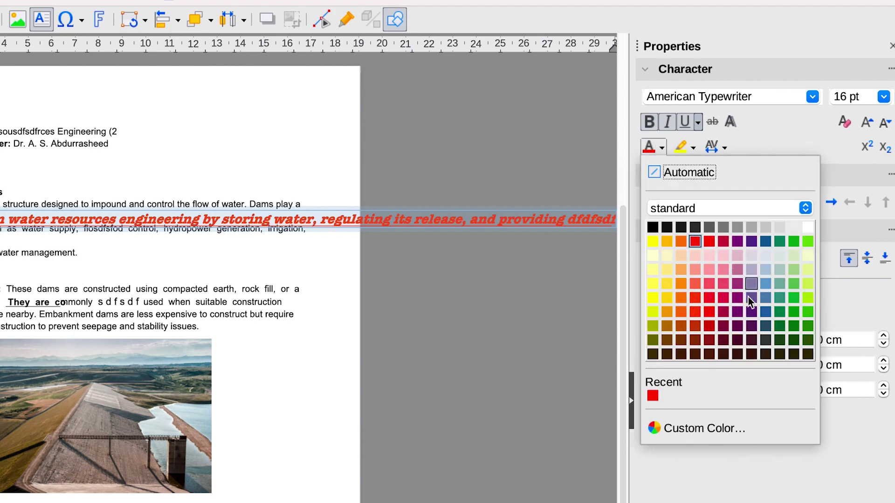
click(805, 209)
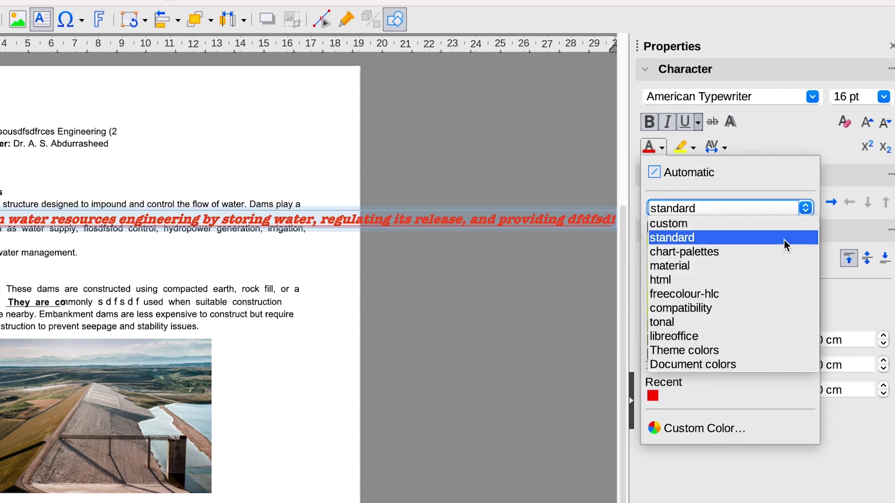
click(750, 280)
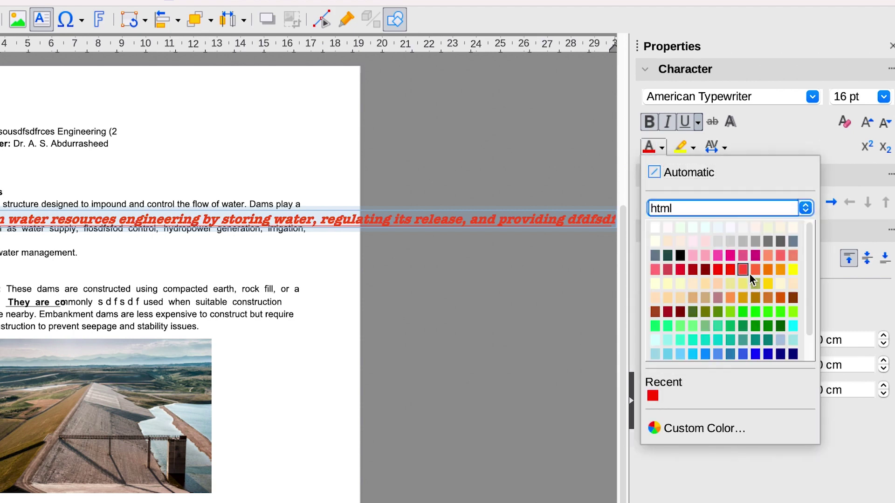
click(668, 256)
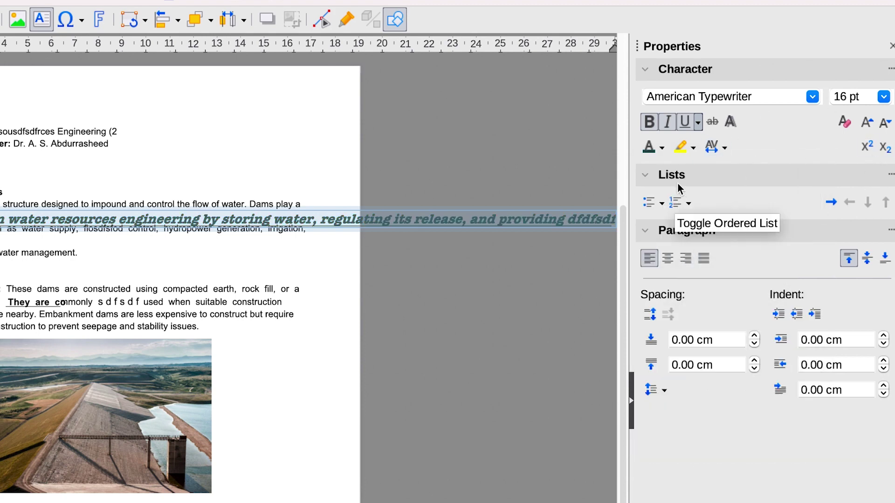
click(663, 207)
click(663, 203)
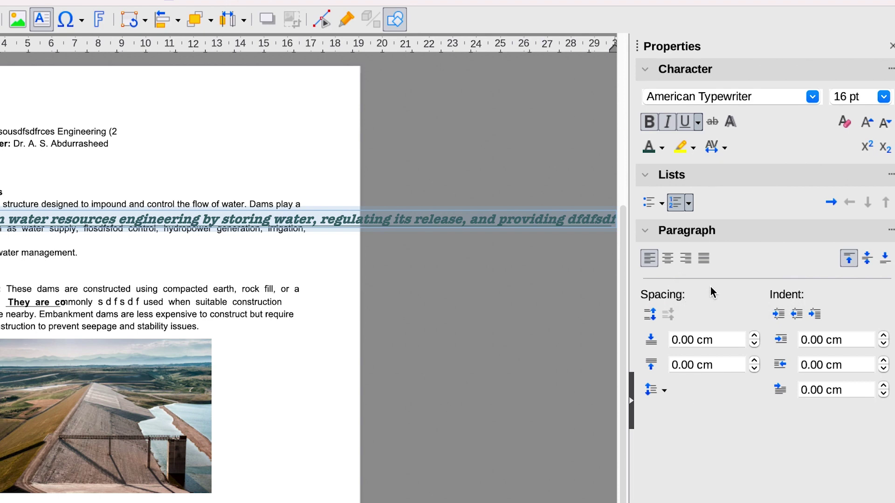
Select the dam photo and pull its top-right handle slightly inward to shrink it
click(203, 300)
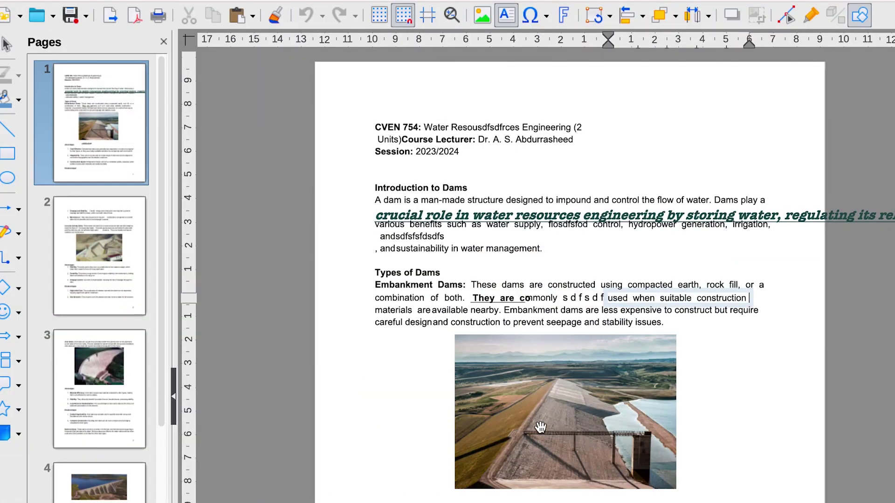
click(75, 431)
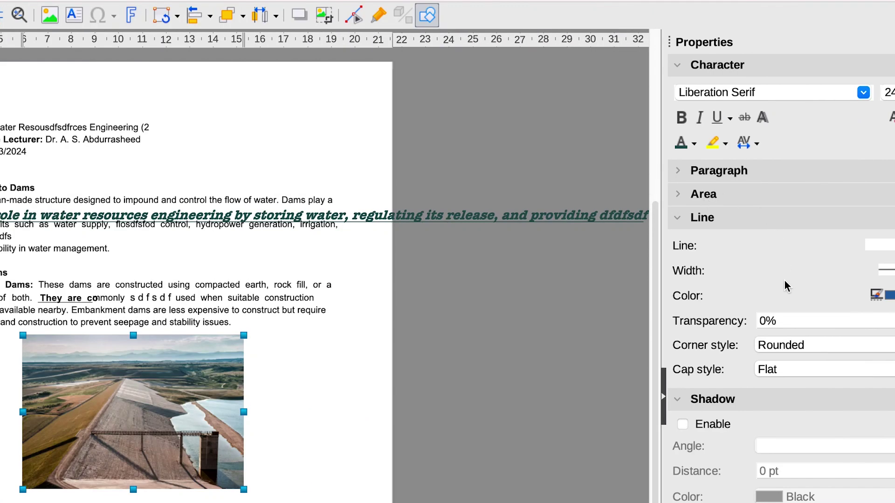
click(247, 337)
mouse_move(246, 338)
mouse_down()
mouse_move(194, 363)
mouse_move(242, 339)
mouse_up()
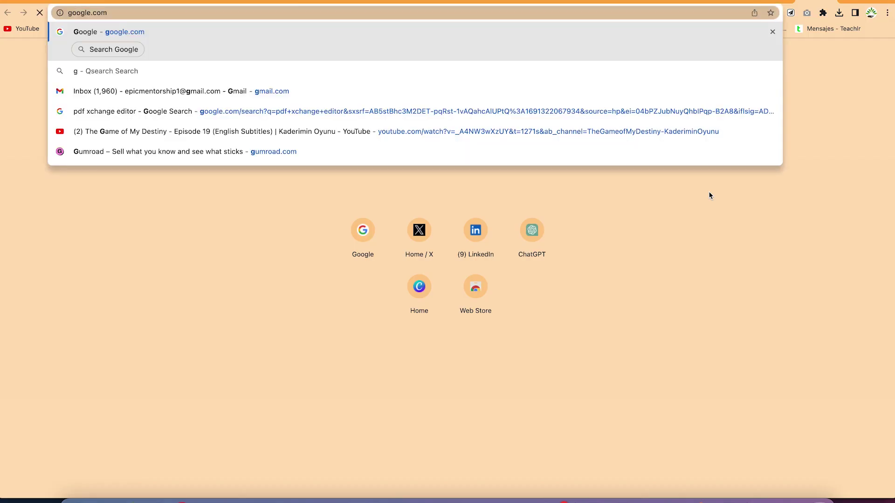
Load google.com, search for 'libre office', and open the 'Home | LibreOffice' result
key(Return)
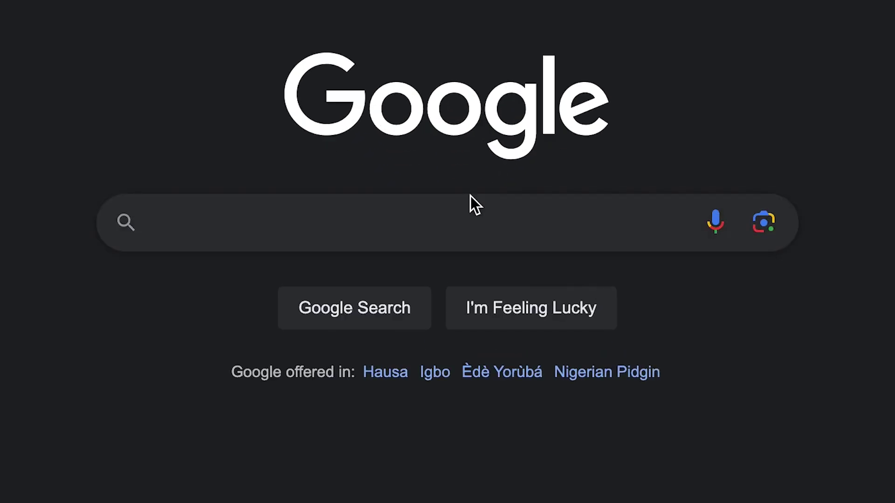
click(473, 227)
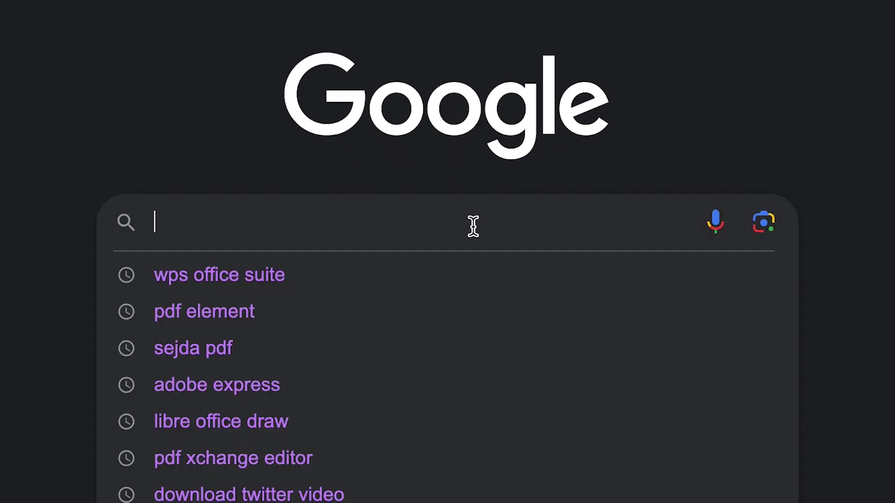
text(lib)
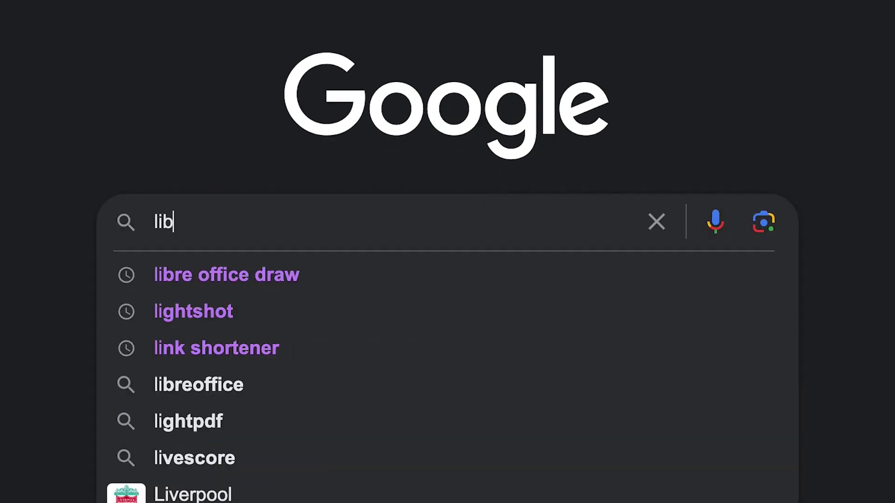
text(re office)
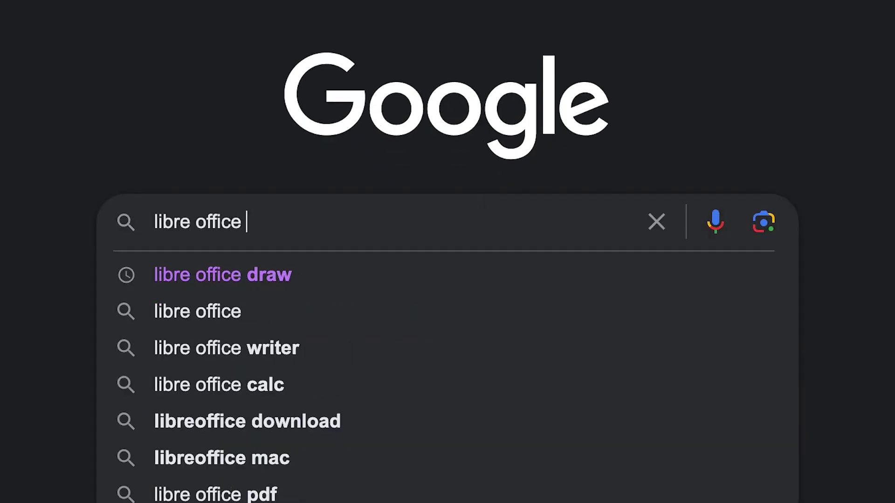
key(Return)
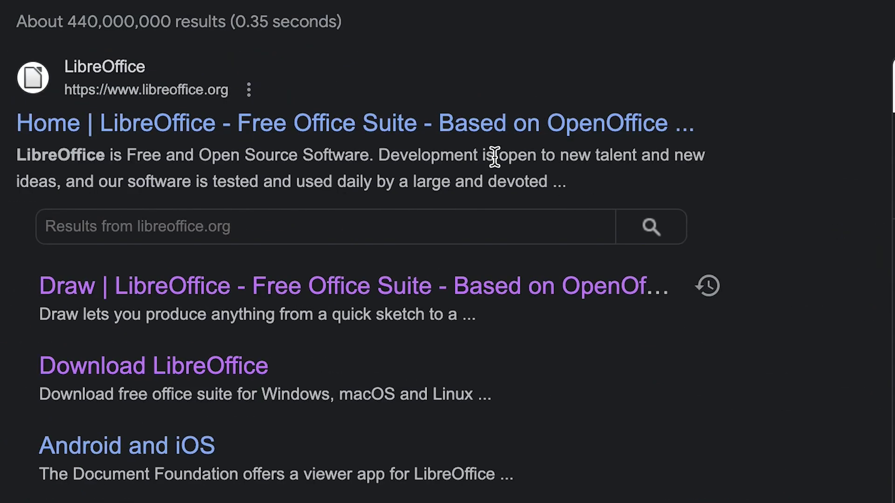
click(372, 132)
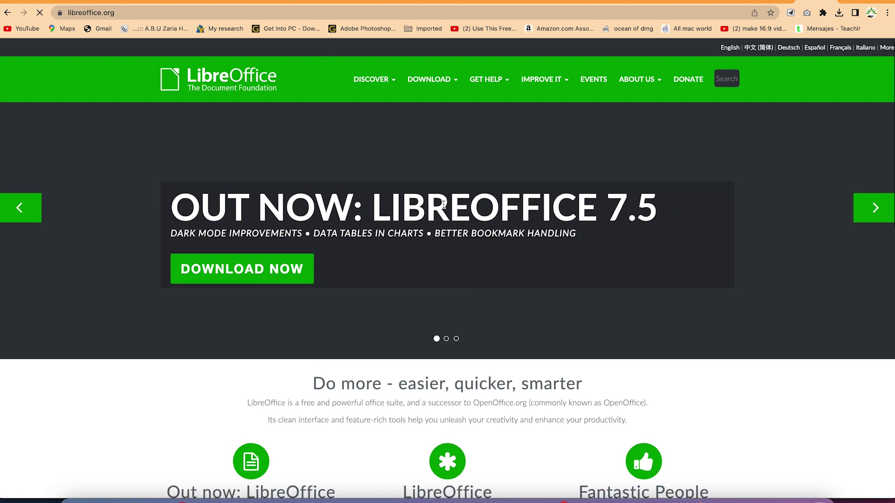
Scroll through the libreoffice.org home page and bring up the DOWNLOAD menu
scroll(445, 205, down, 2)
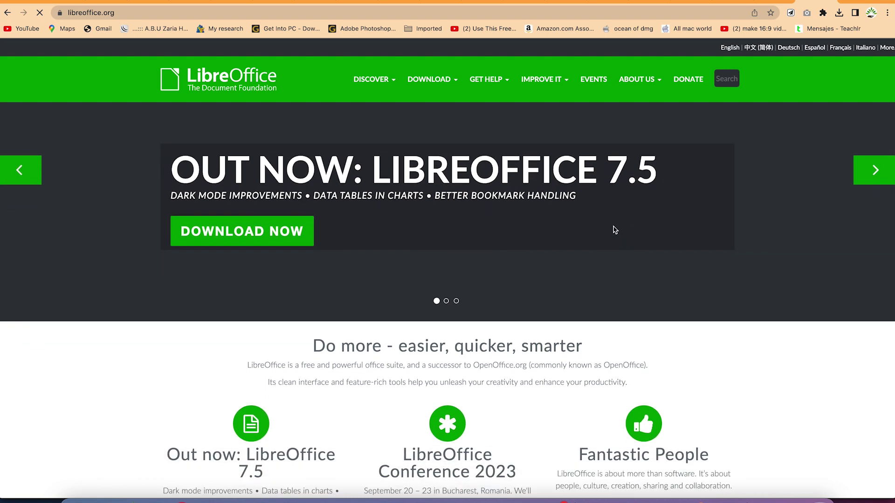
scroll(616, 280, down, 10)
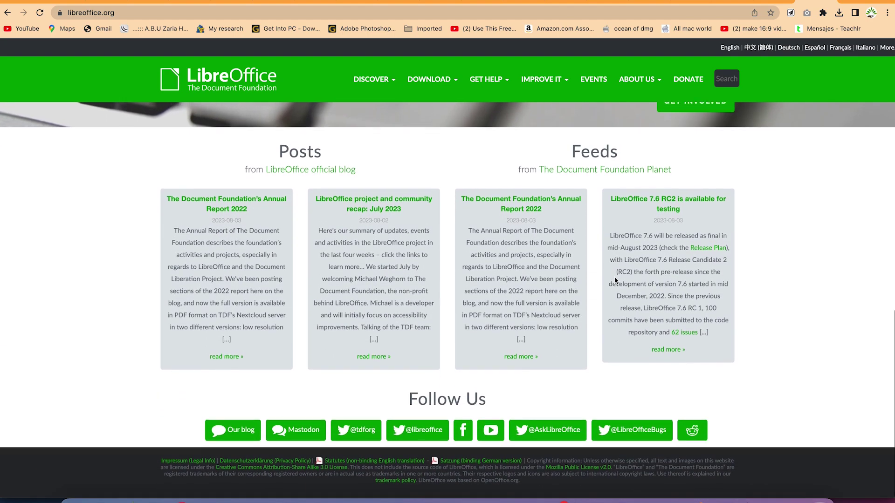
scroll(615, 280, up, 5)
scroll(614, 280, up, 8)
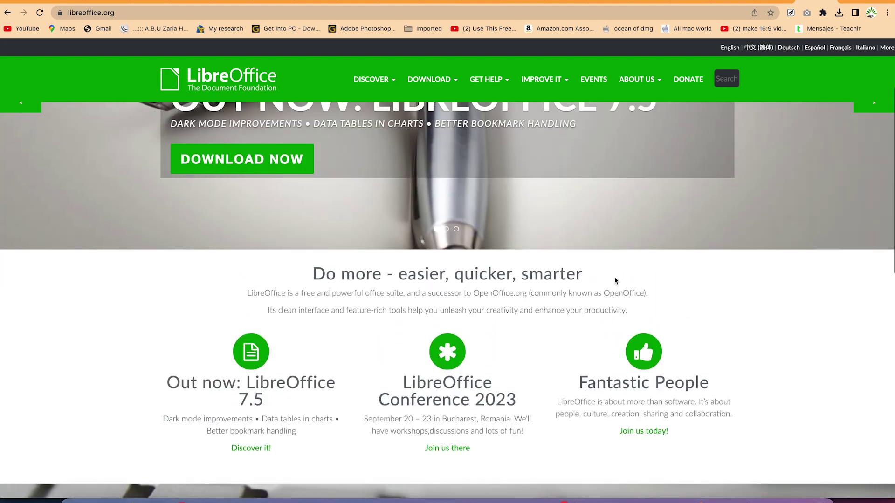
scroll(615, 281, up, 1)
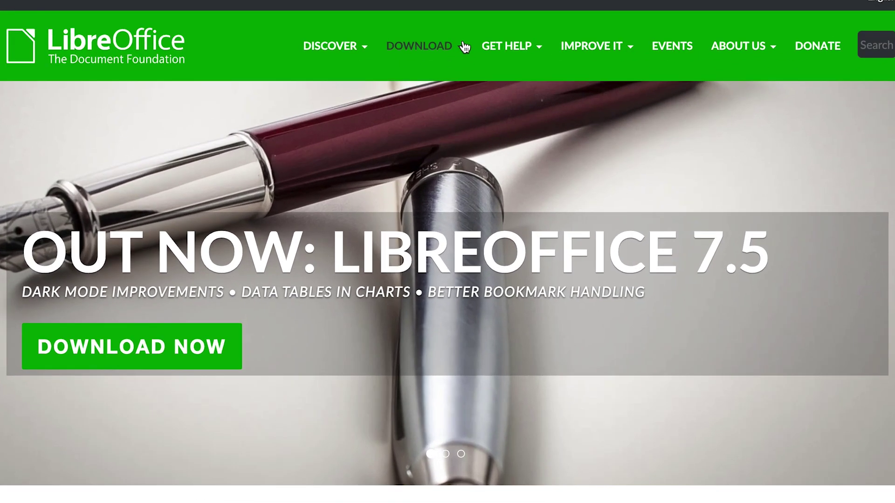
mouse_move(461, 80)
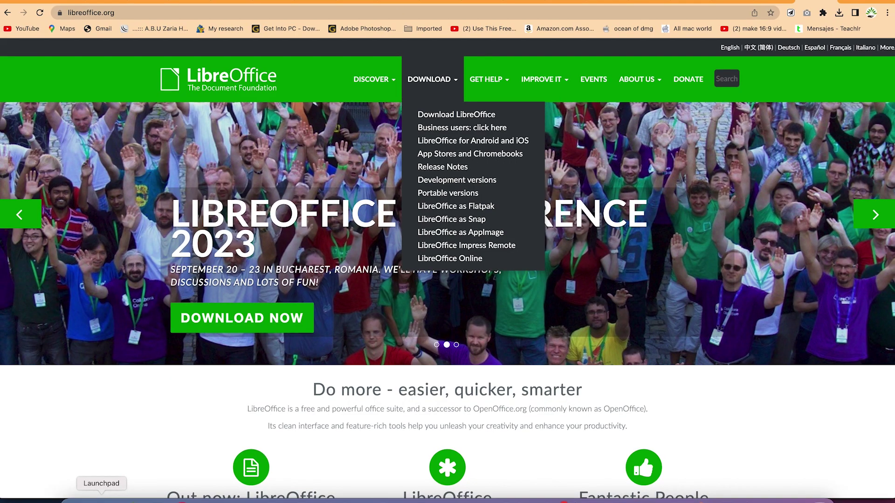
Filter Launchpad apps by 'libre' and launch LibreOffice
click(101, 500)
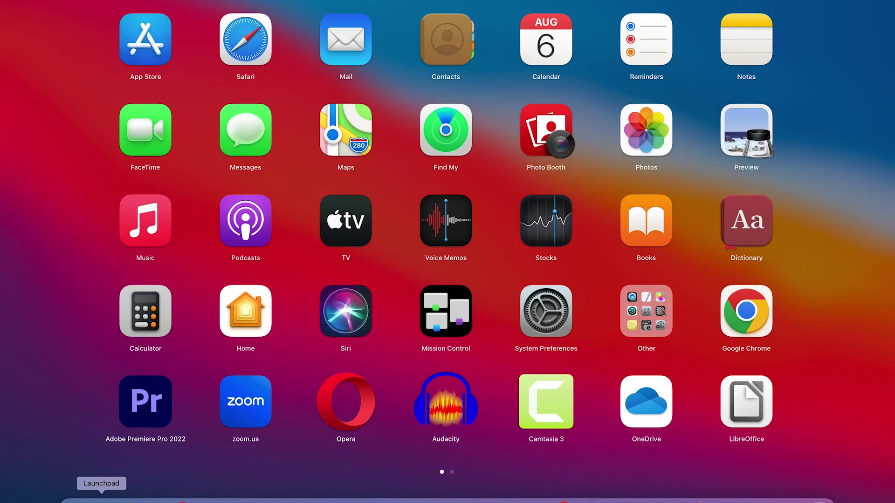
text(libre)
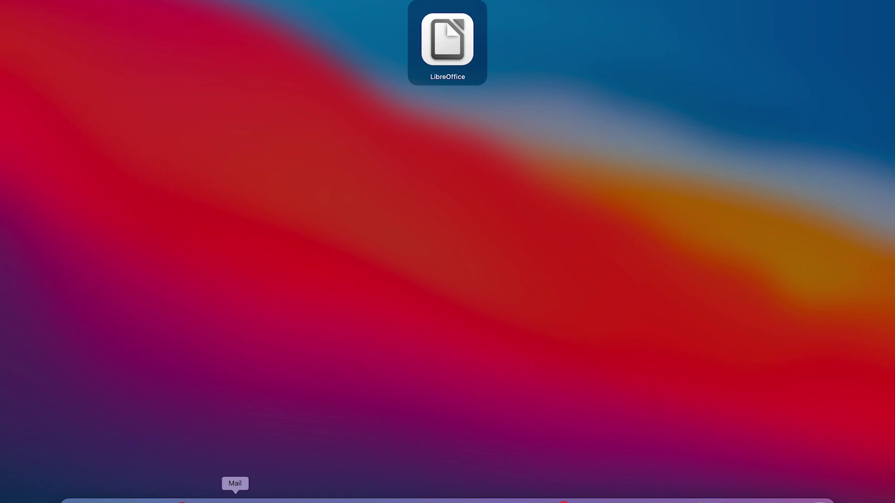
click(468, 49)
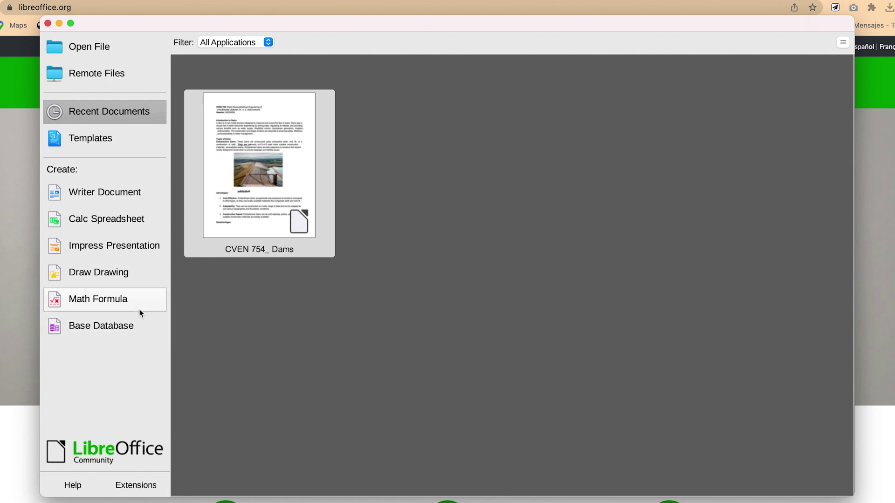
Create a Draw drawing, maximize its window, and open CVEN 754_ Dams.pdf
click(119, 278)
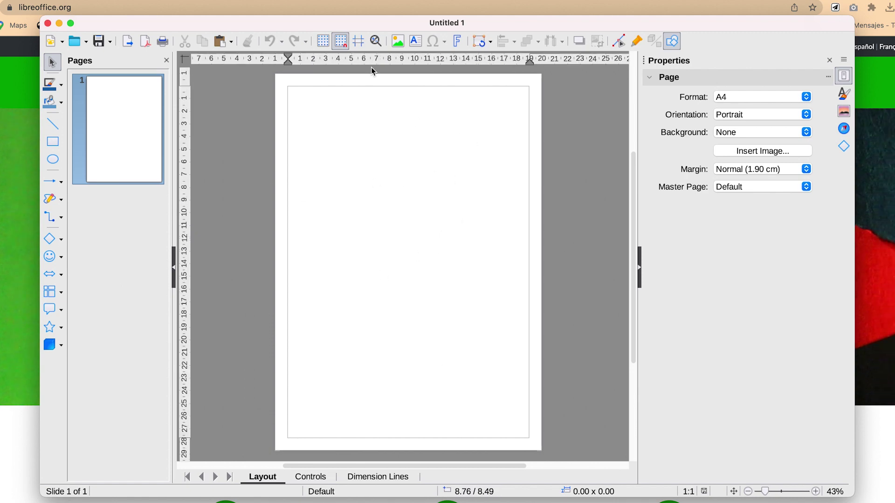
double_click(87, 23)
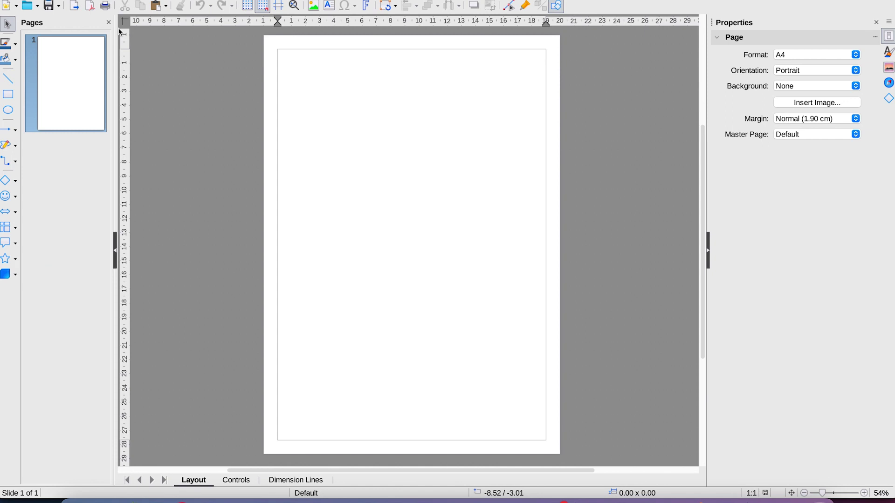
click(37, 5)
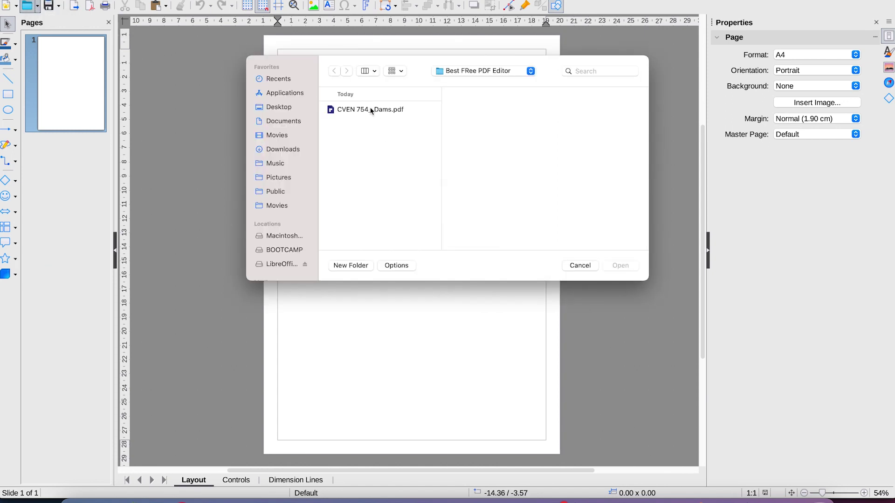
click(371, 110)
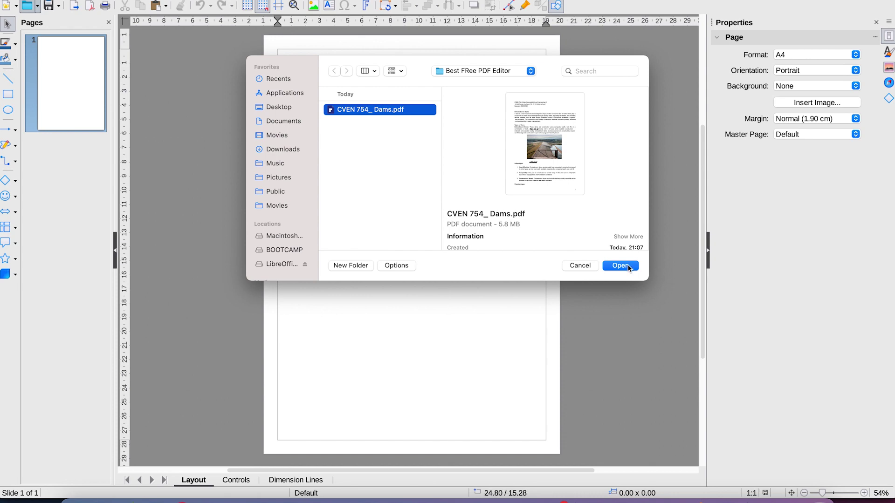
click(620, 265)
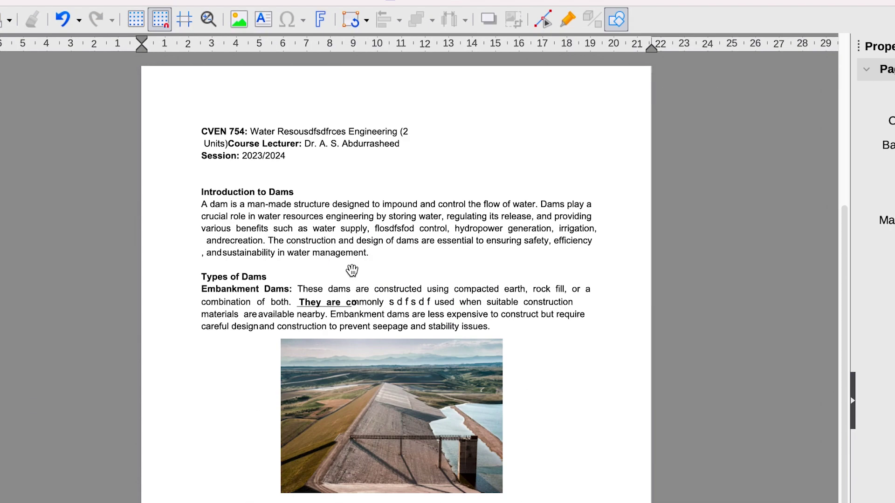
Replace all text in the recreation-and-efficiency line with 'sdfsfsfdsdfs'
click(346, 239)
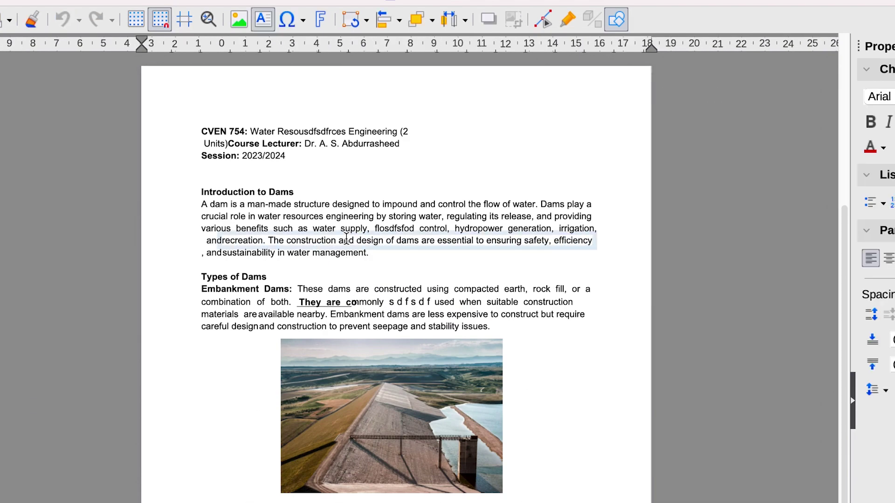
key(ctrl+a)
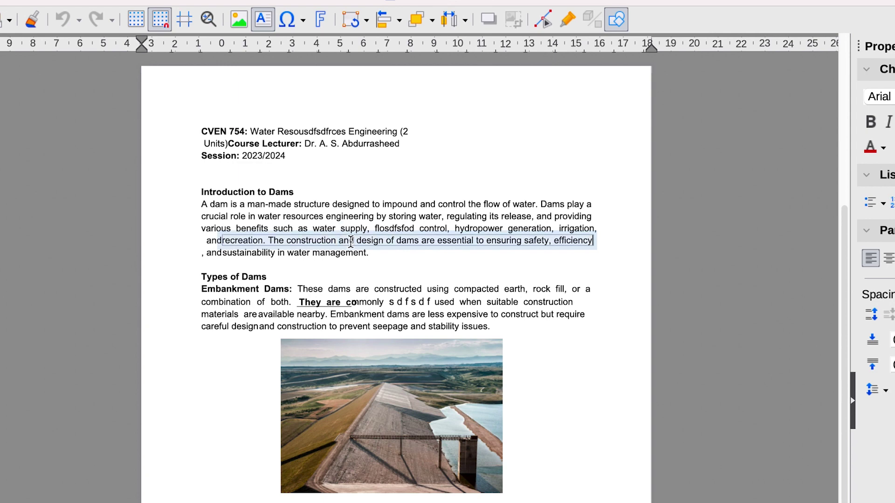
text(sdfsfsfdsdfs)
Undo the stray text in the 'crucial role' line and add 'dfdfsdf' after 'providing'
click(347, 211)
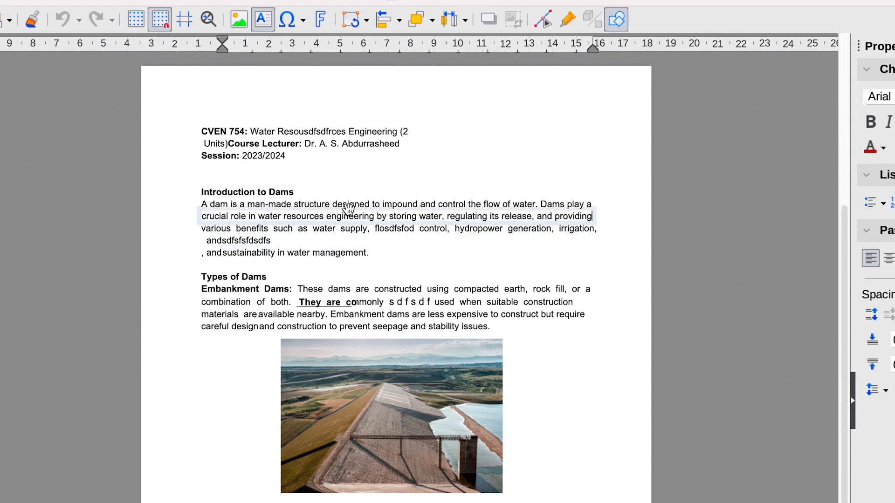
click(349, 209)
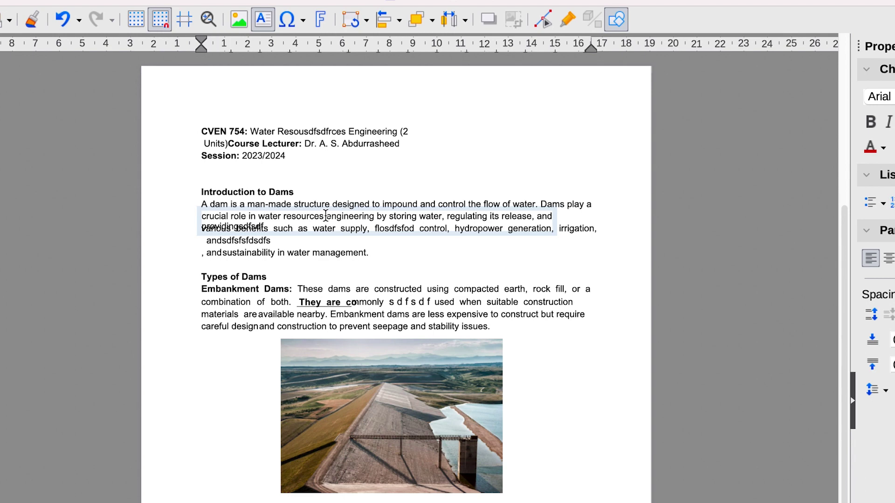
key(ctrl+z)
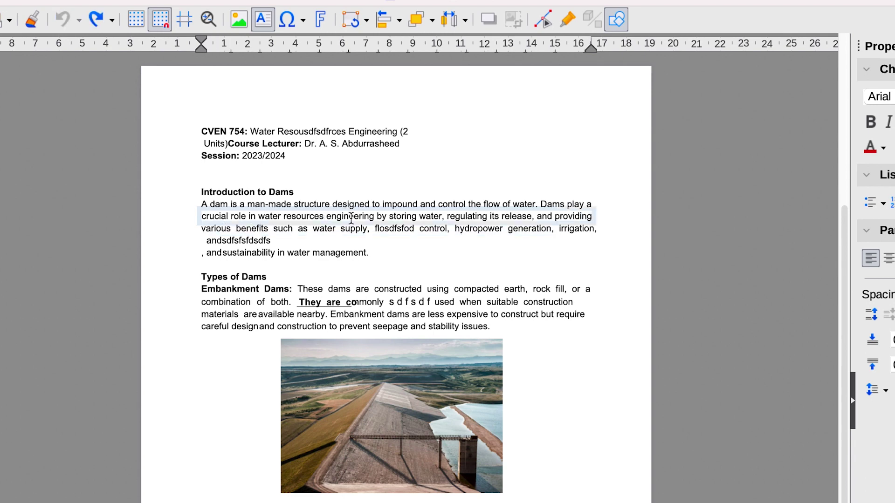
text(dfdfsdf)
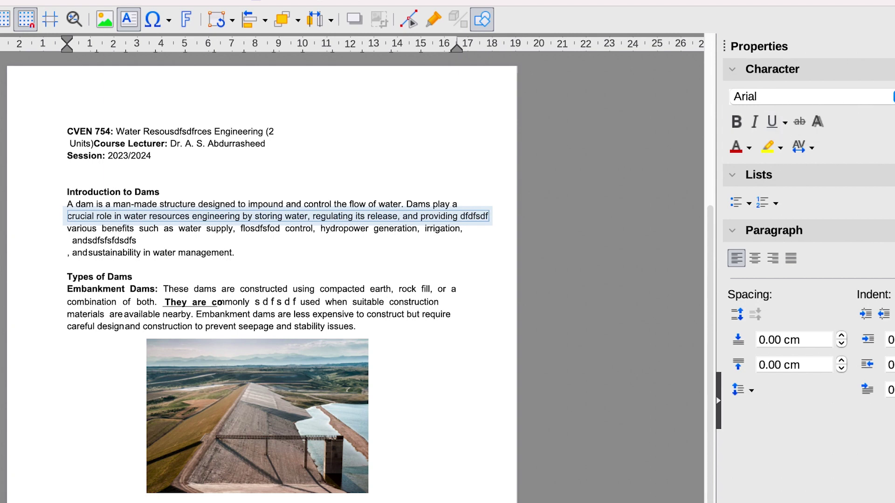
Set the line to 16 pt American Typewriter, bold, italic and underlined
click(893, 96)
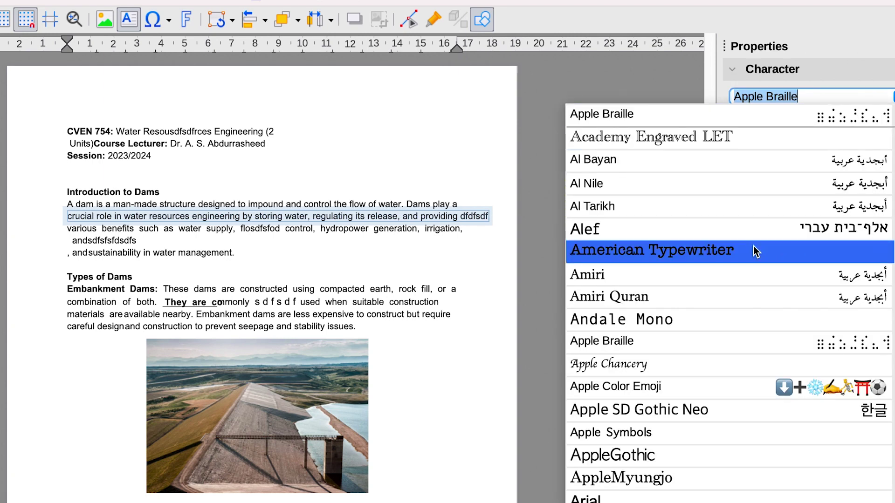
click(755, 193)
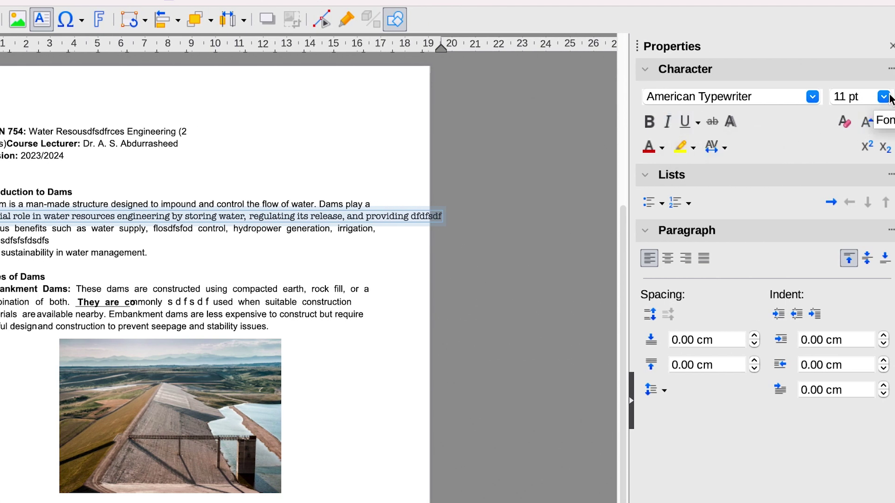
click(884, 96)
key(Escape)
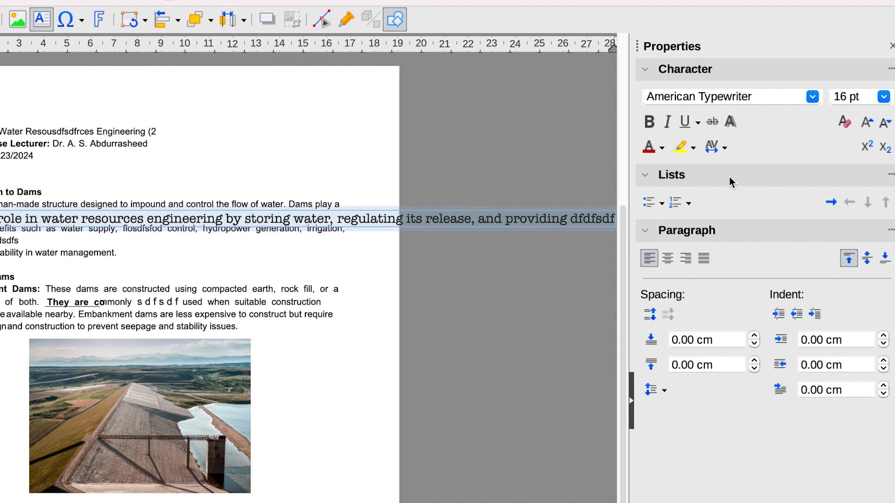
click(657, 122)
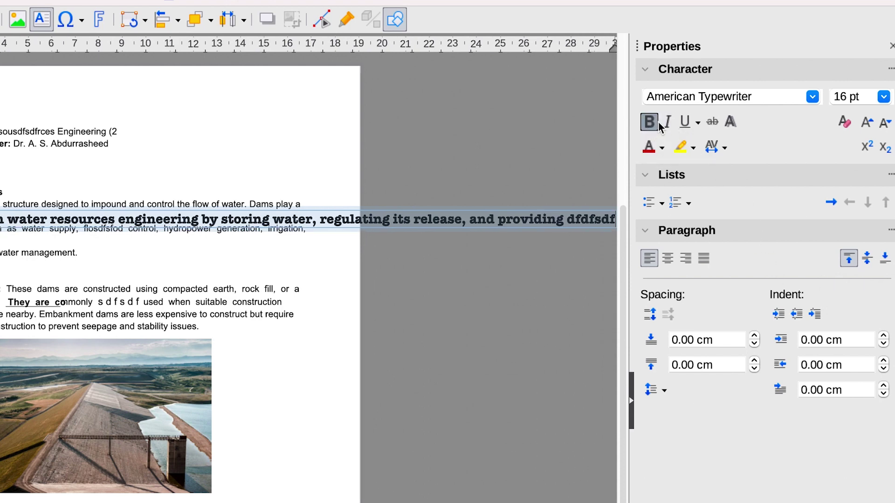
click(669, 126)
click(683, 123)
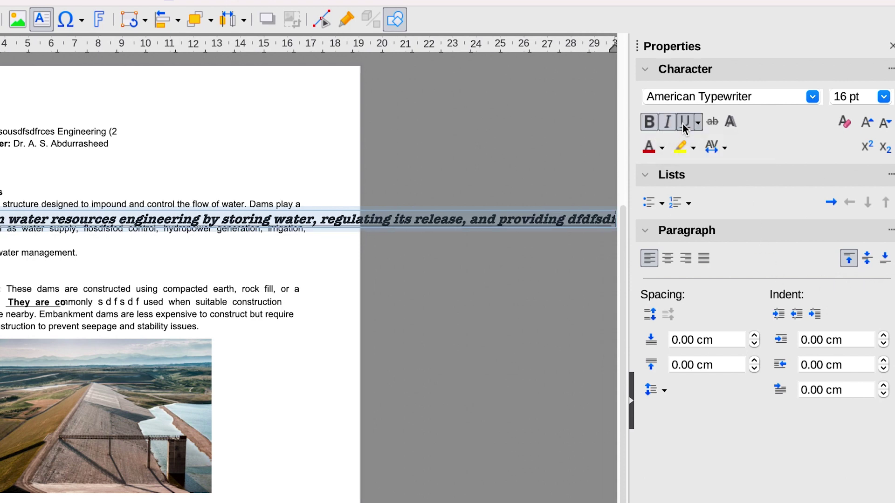
Colour the line's text dark slate from the html palette
click(661, 149)
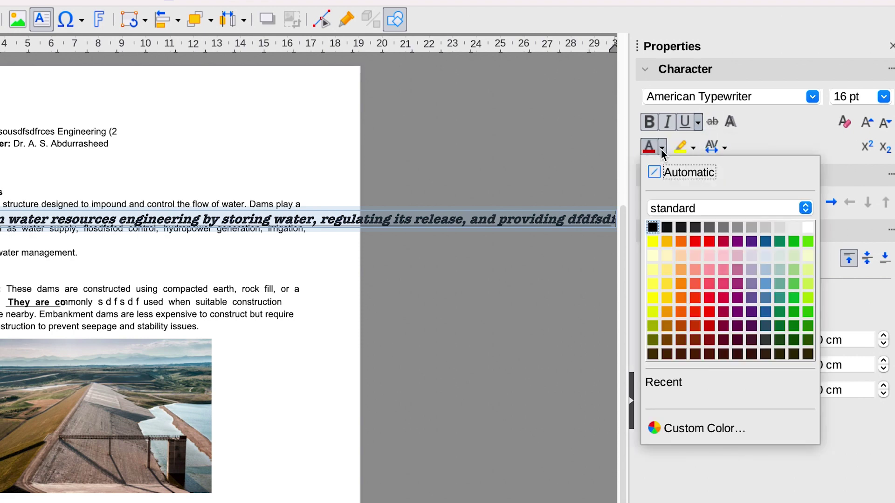
click(696, 242)
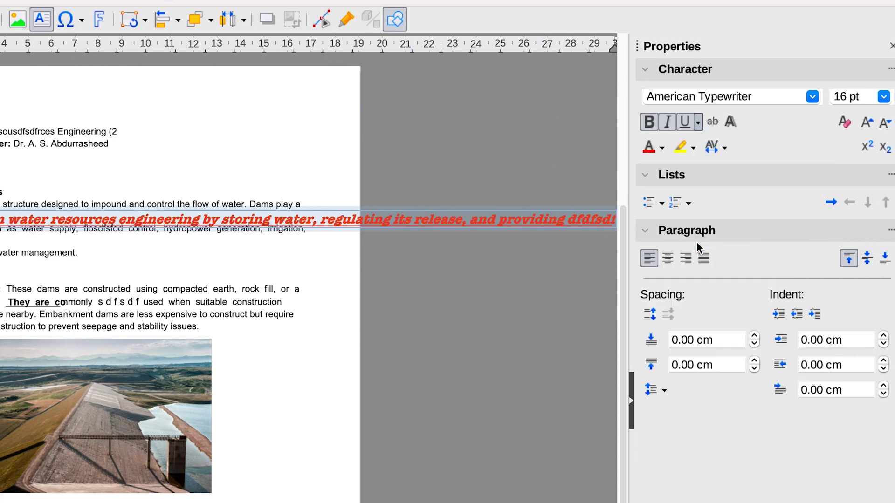
click(662, 150)
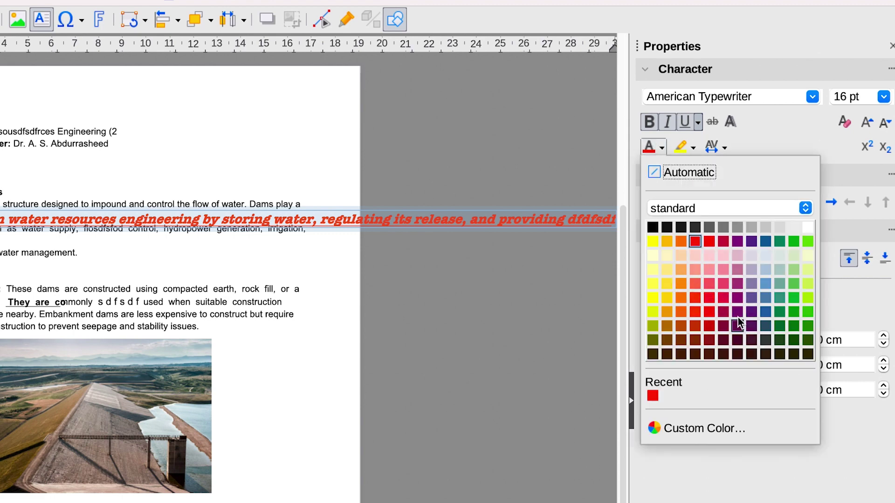
click(804, 207)
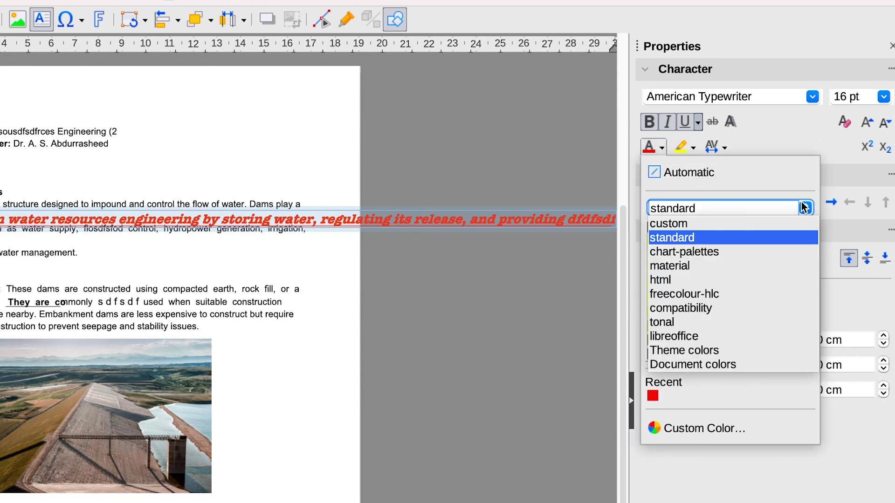
click(750, 279)
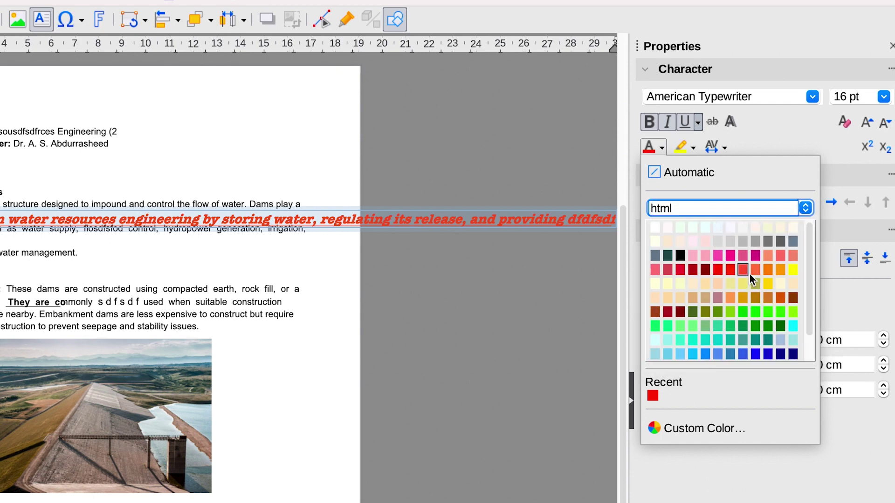
click(668, 256)
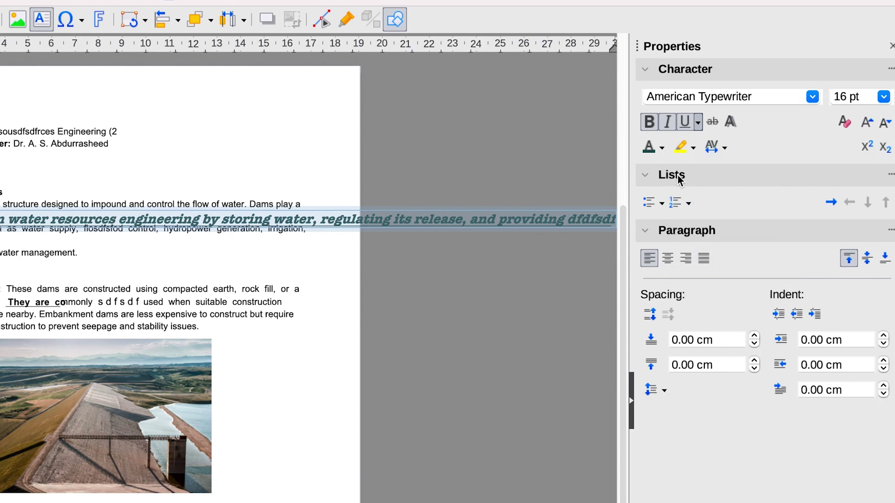
click(664, 209)
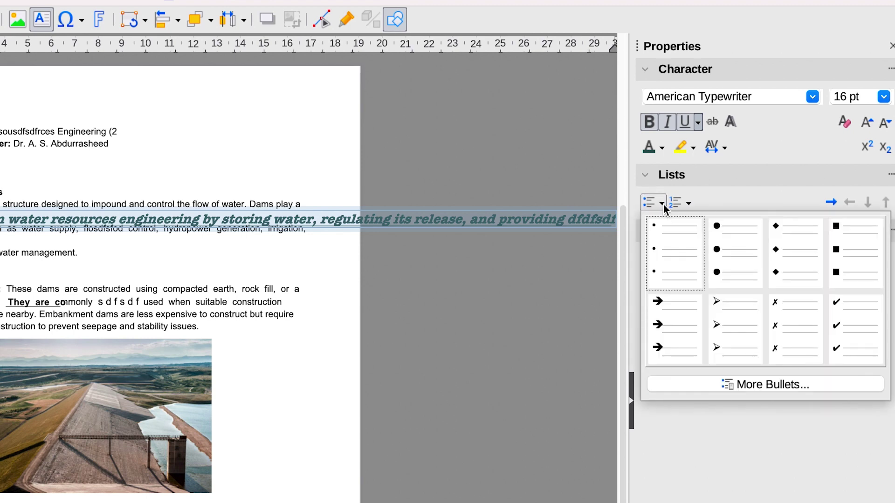
click(664, 203)
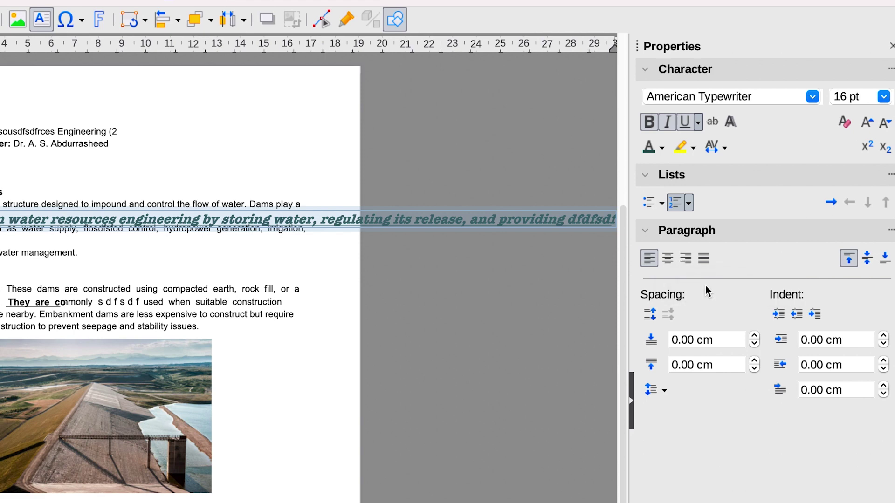
click(199, 294)
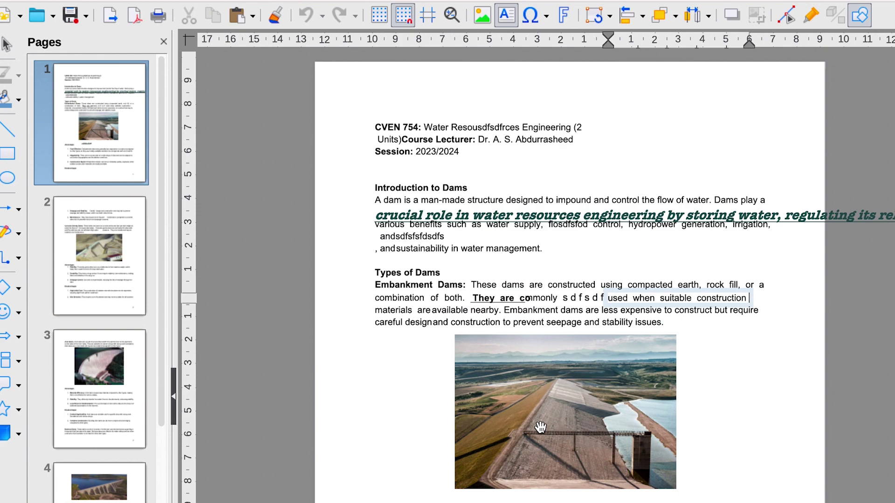
click(540, 427)
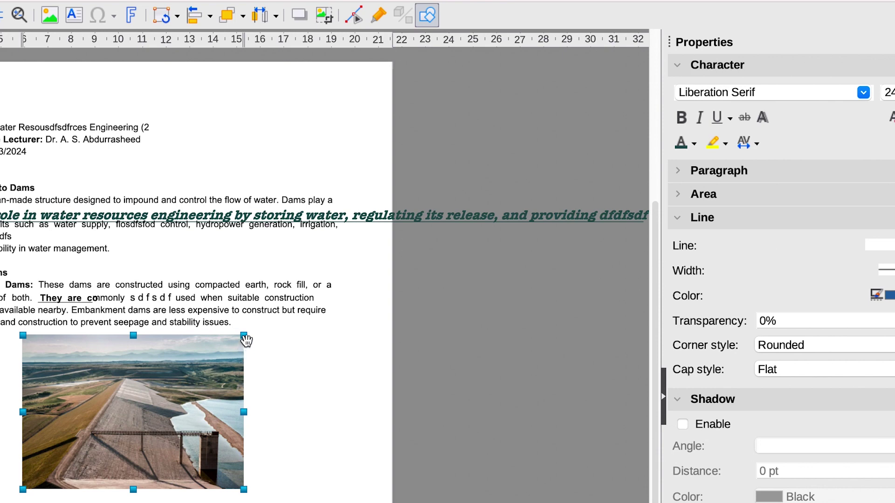
Shrink the dam picture slightly from its top-right corner and mirror it horizontally
mouse_move(247, 338)
mouse_down()
mouse_move(200, 360)
mouse_move(243, 337)
mouse_up()
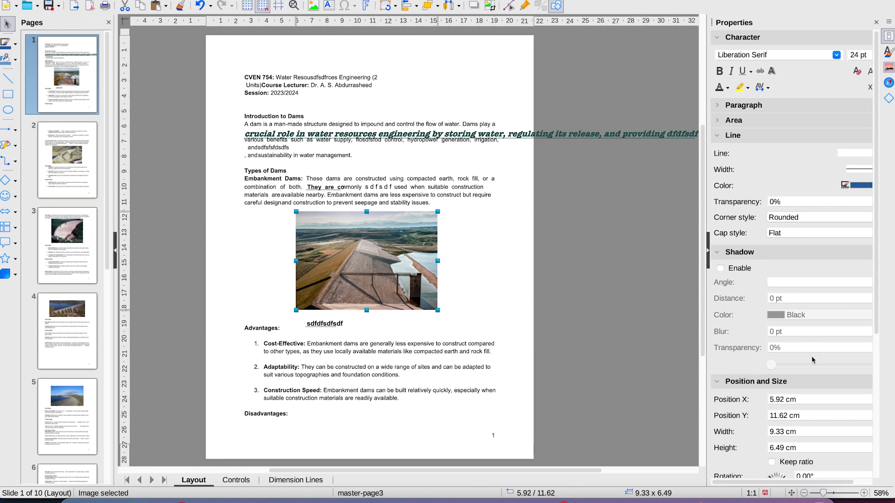
scroll(808, 420, down, 5)
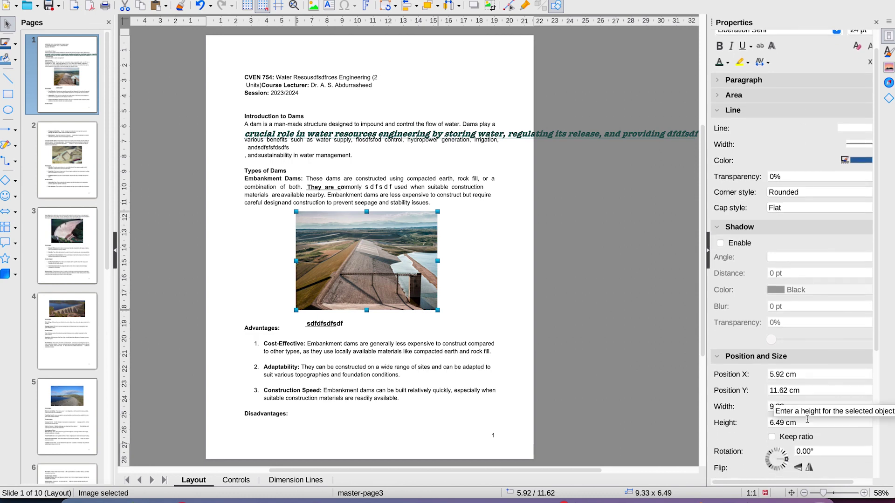
scroll(808, 424, down, 1)
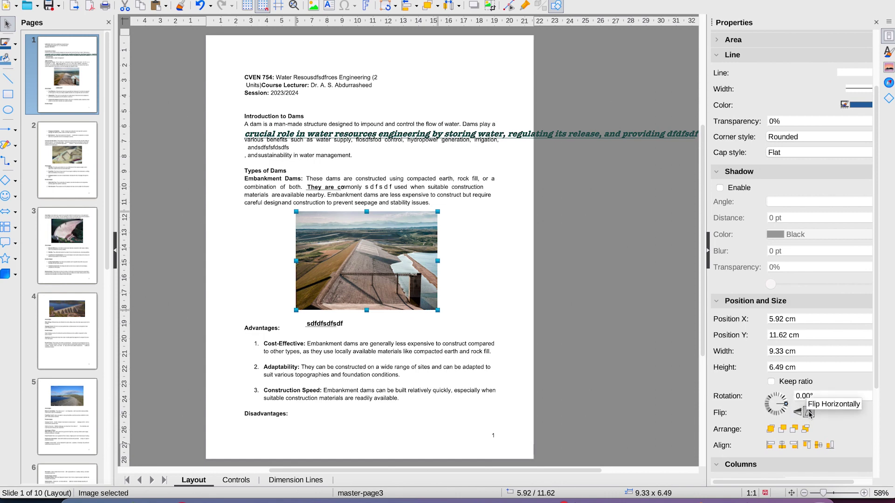
click(809, 412)
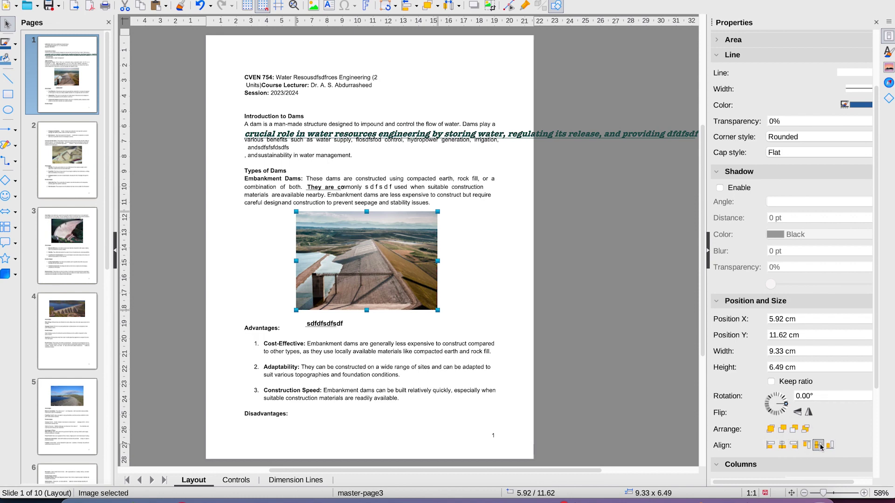
Review the picture's image settings in the sidebar, then go to page 2
scroll(780, 453, down, 2)
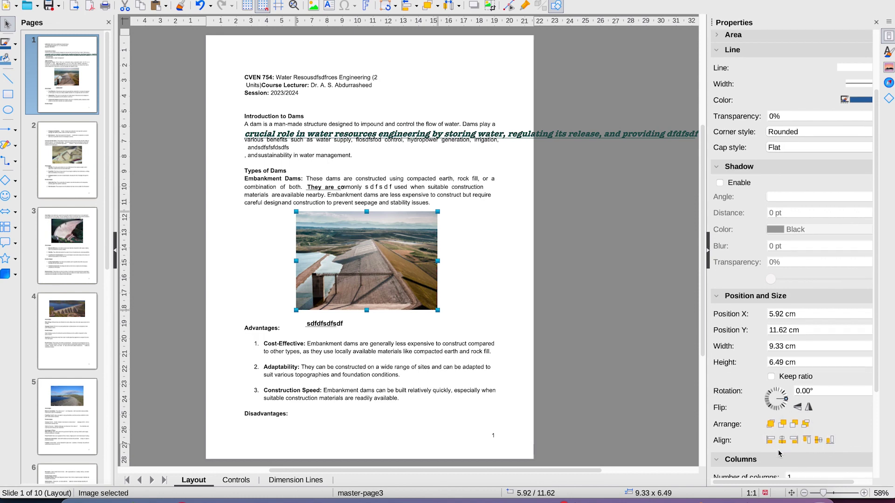
scroll(779, 453, down, 6)
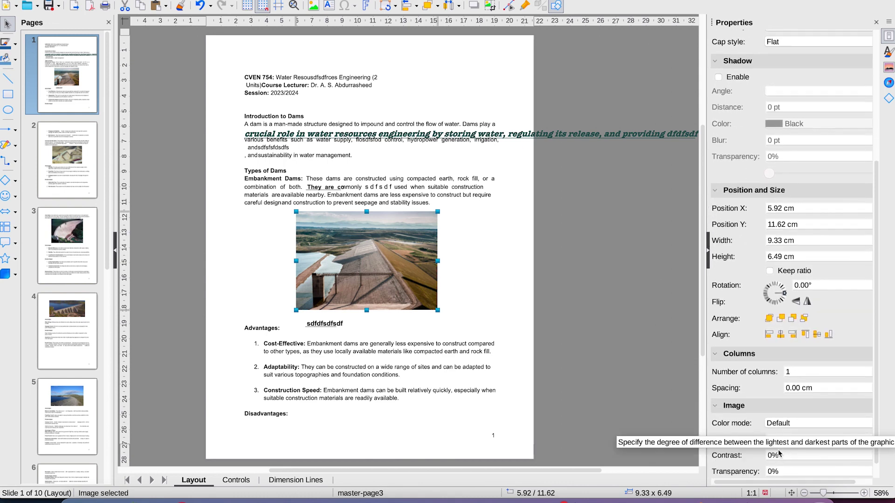
scroll(779, 453, up, 7)
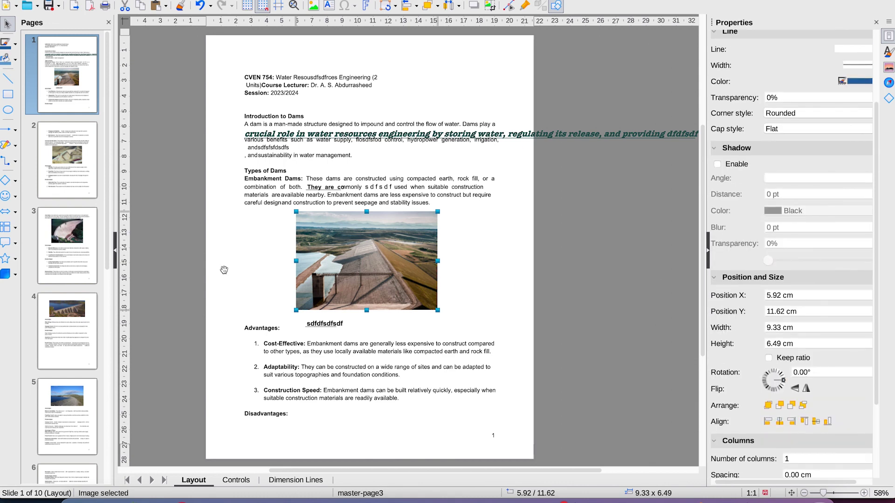
click(58, 183)
Go to page 4 with the buttress dam photo and choose the Square tool from Basic Shapes
click(79, 273)
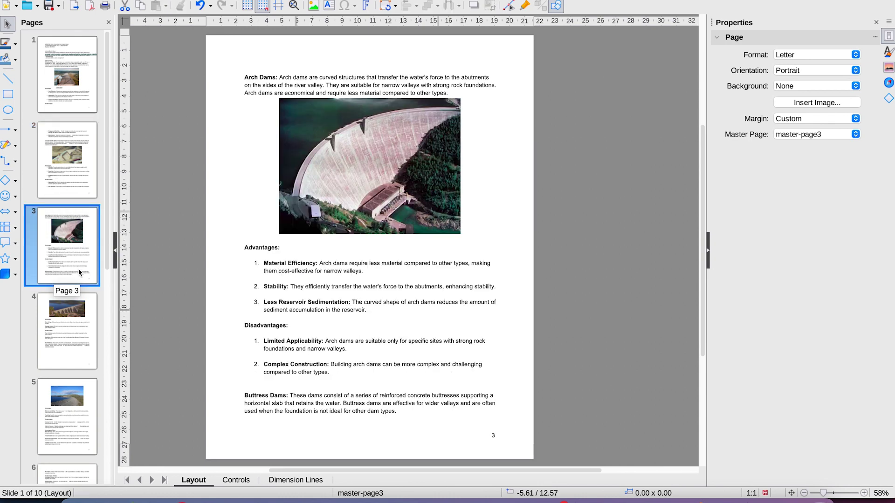
click(85, 331)
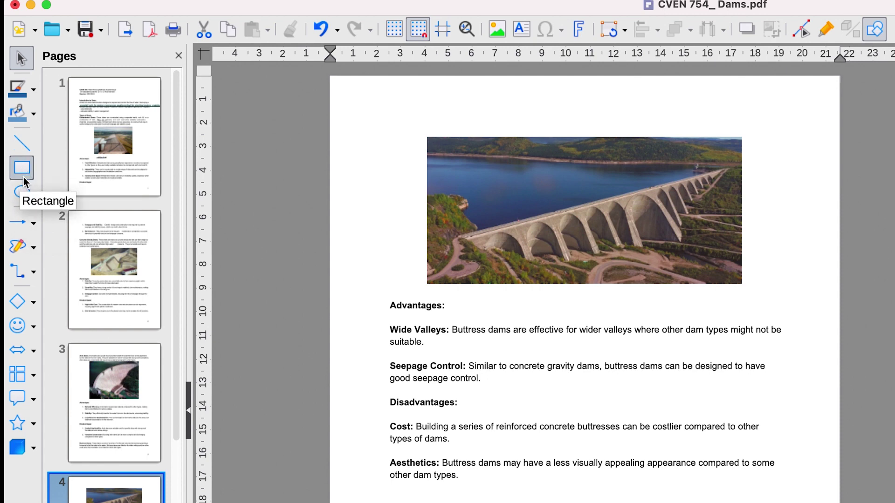
click(34, 223)
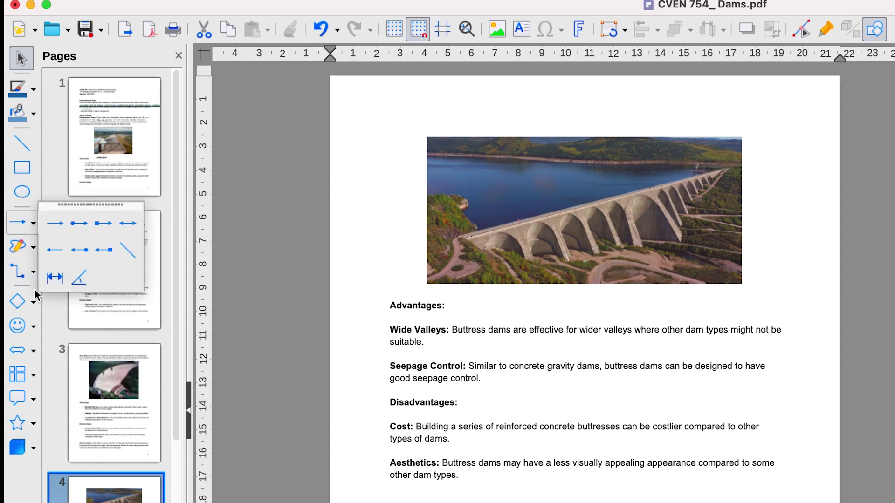
click(33, 273)
click(33, 273)
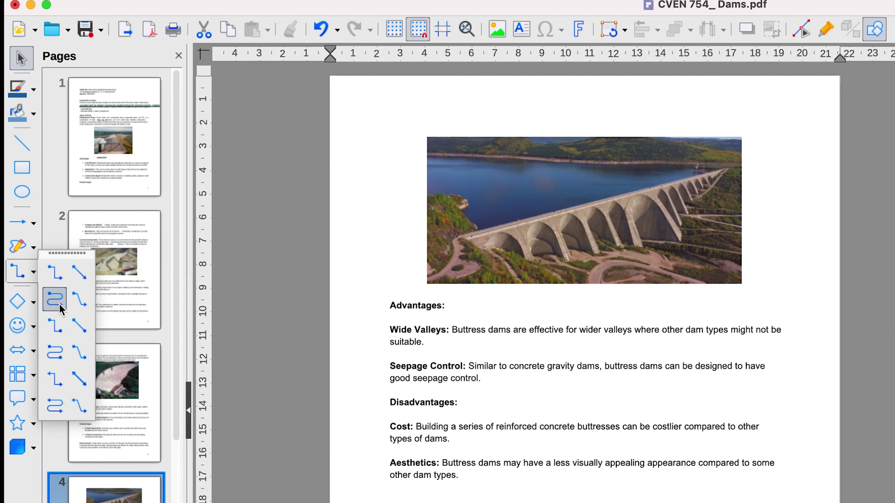
click(33, 304)
click(33, 305)
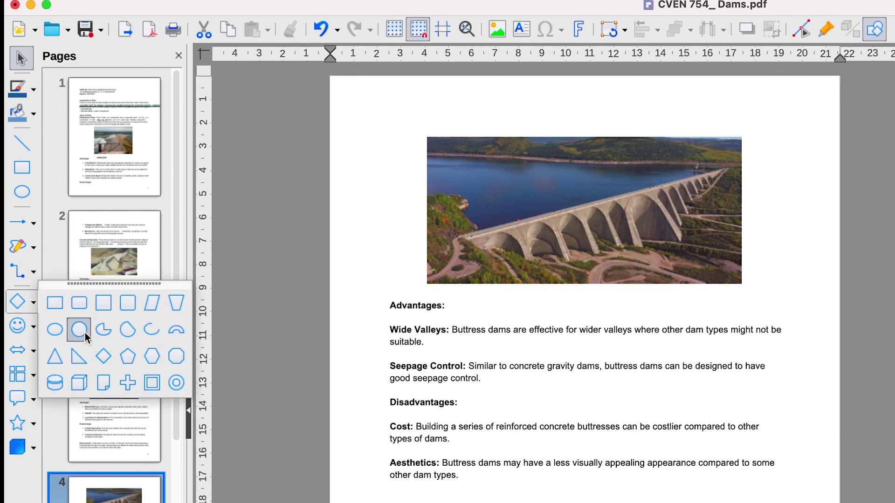
click(103, 310)
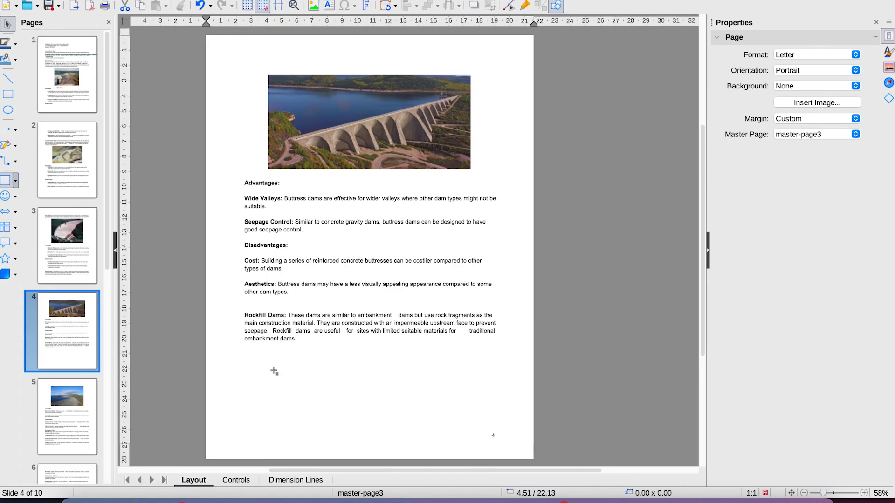
Draw a 10 cm blue square and move it up over the Rockfill Dams text on page 4
drag(274, 373, 426, 392)
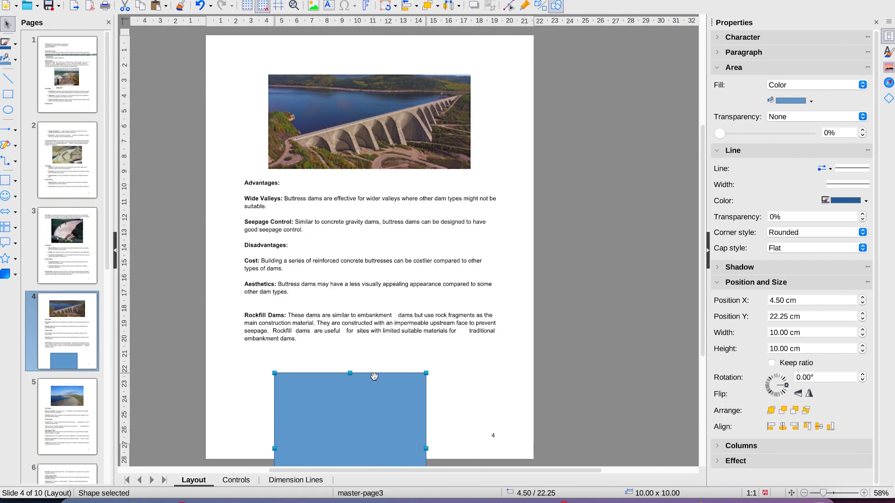
scroll(374, 377, down, 5)
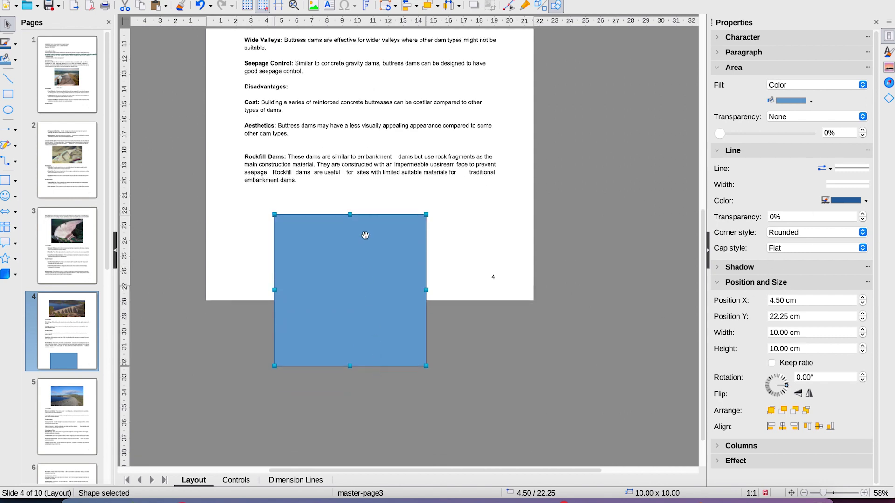
drag(366, 236, 368, 124)
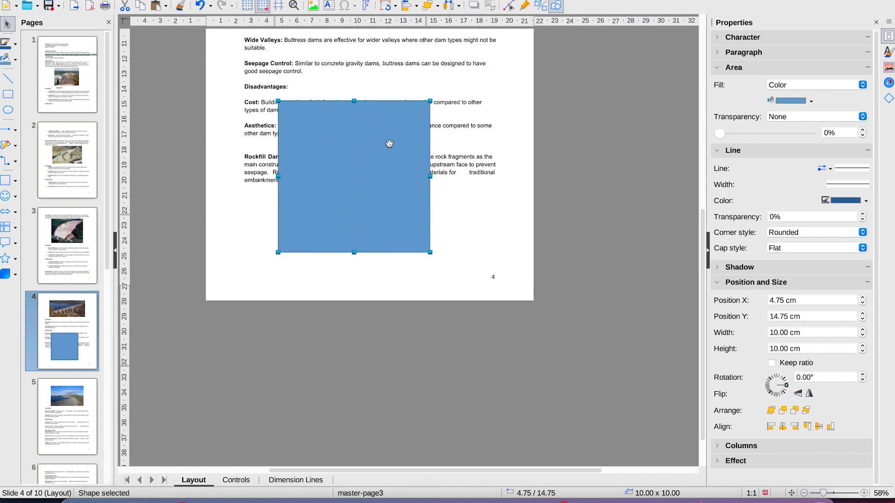
Give the square a magenta, dotted outline from the sidebar line settings
click(846, 204)
click(828, 251)
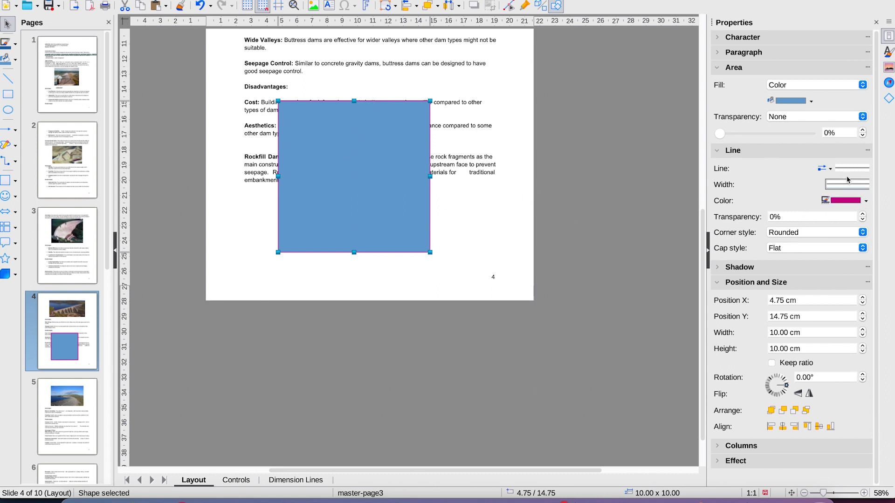
click(865, 168)
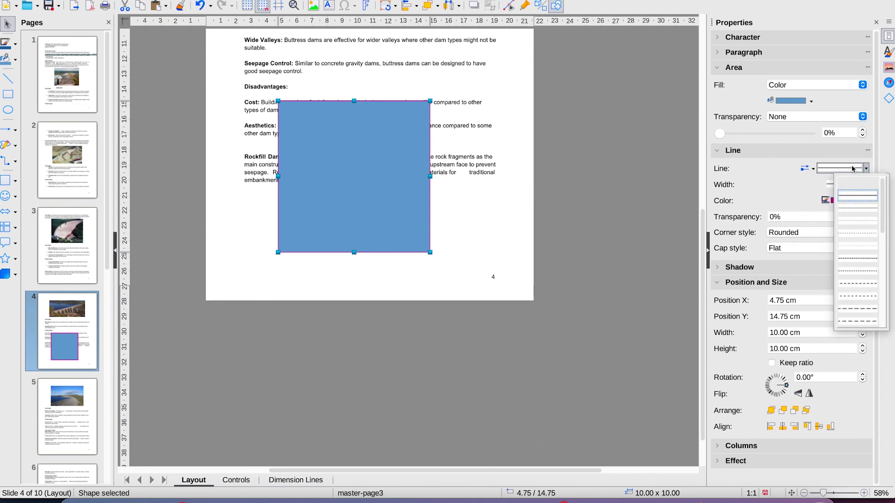
click(857, 274)
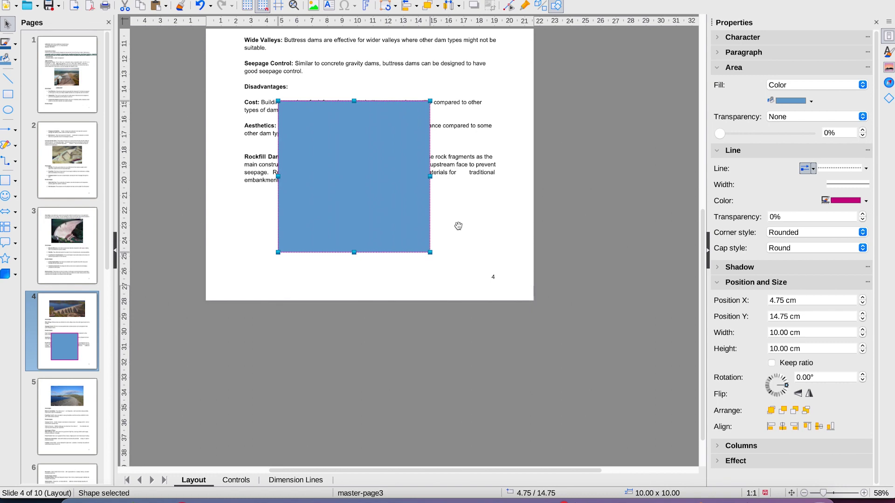
scroll(457, 226, up, 5)
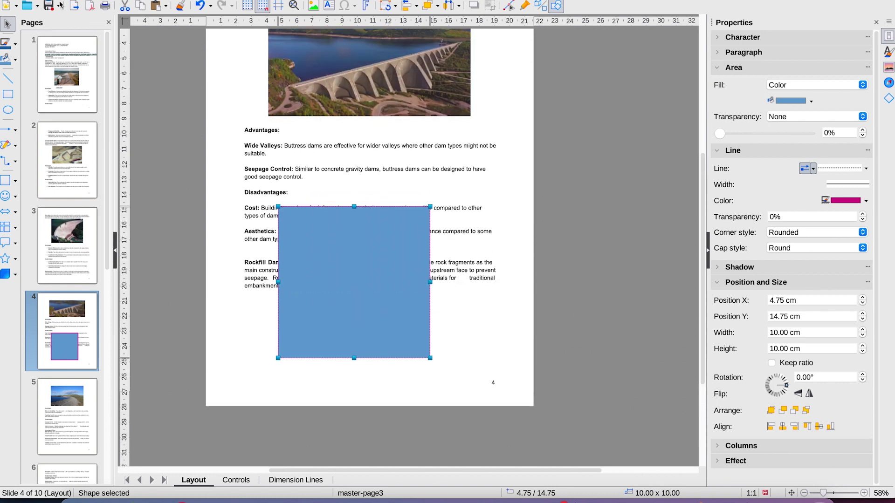
mouse_move(230, 5)
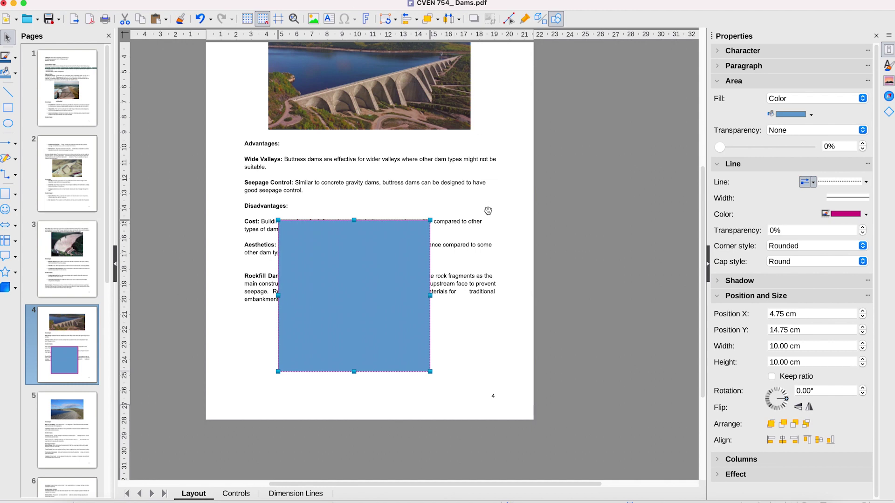
Go via page 2 to page 3's Arch Dams photo, then open the File menu
scroll(488, 211, up, 10)
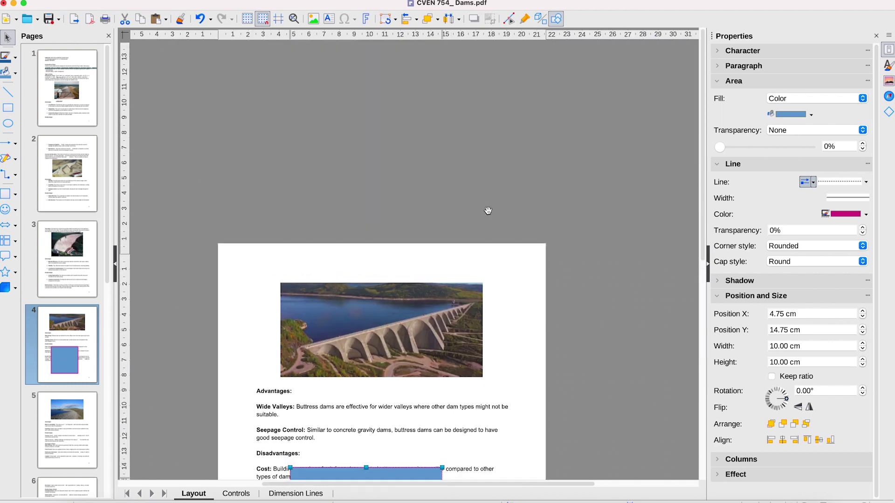
scroll(488, 210, down, 11)
click(79, 176)
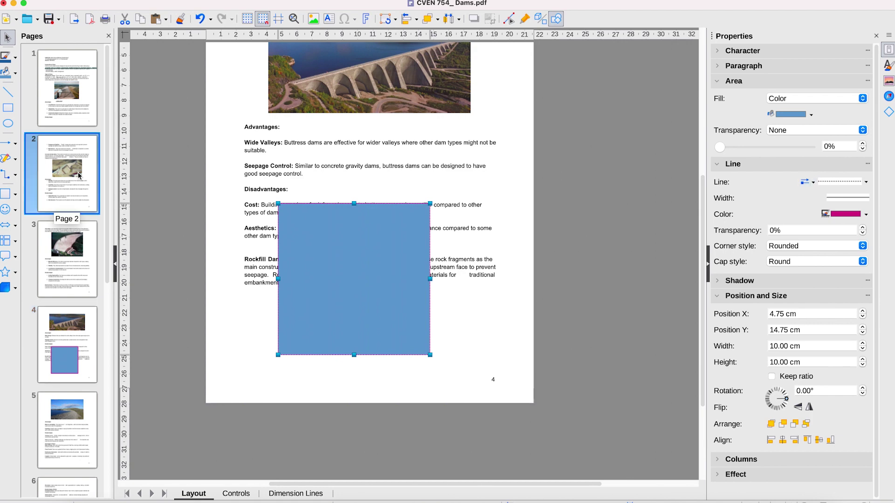
click(95, 259)
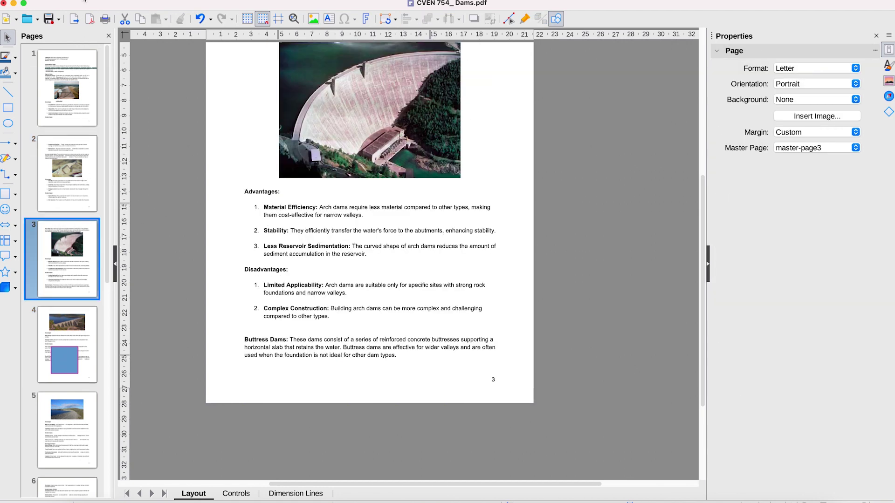
click(77, 0)
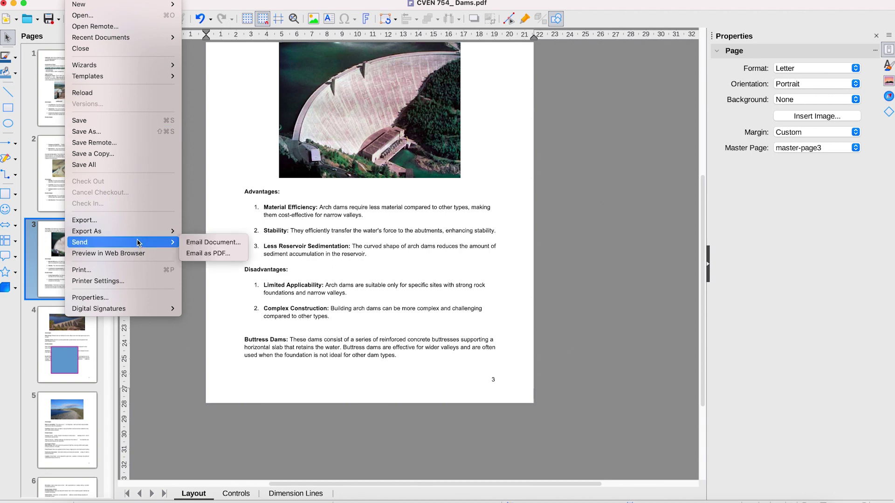
Choose Export as PDF and export with the default General options to reach the save dialog
mouse_move(139, 236)
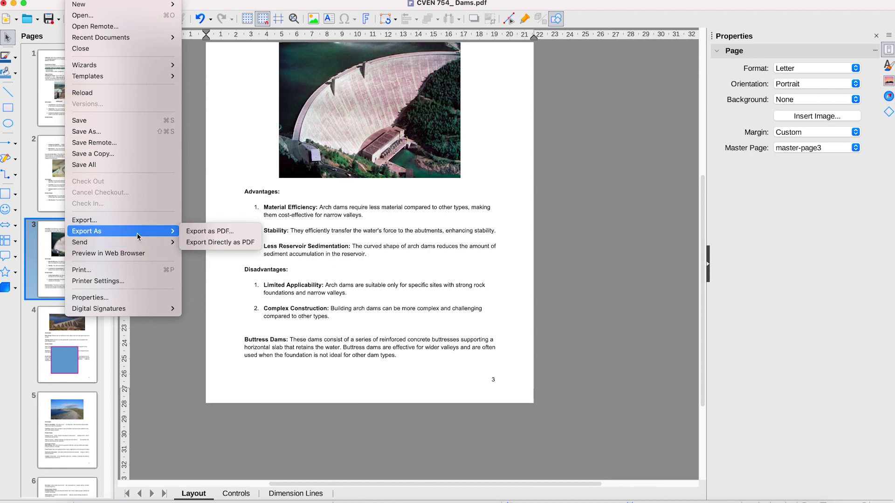
click(208, 231)
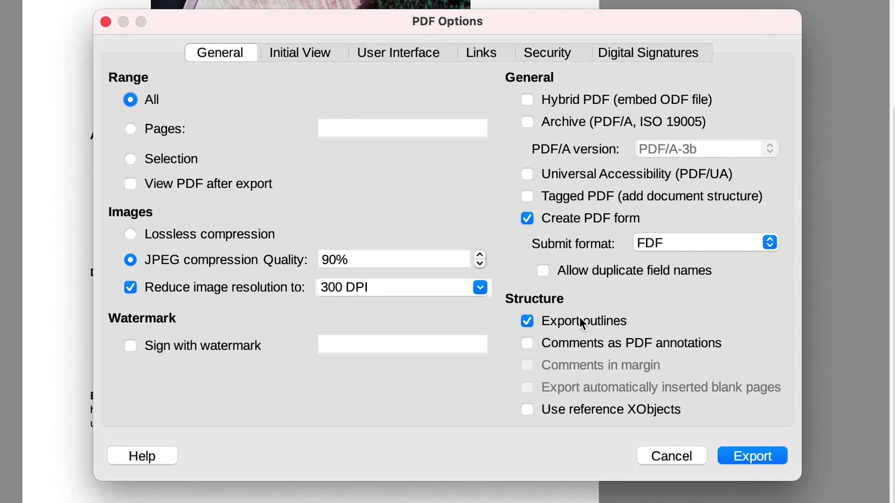
click(765, 242)
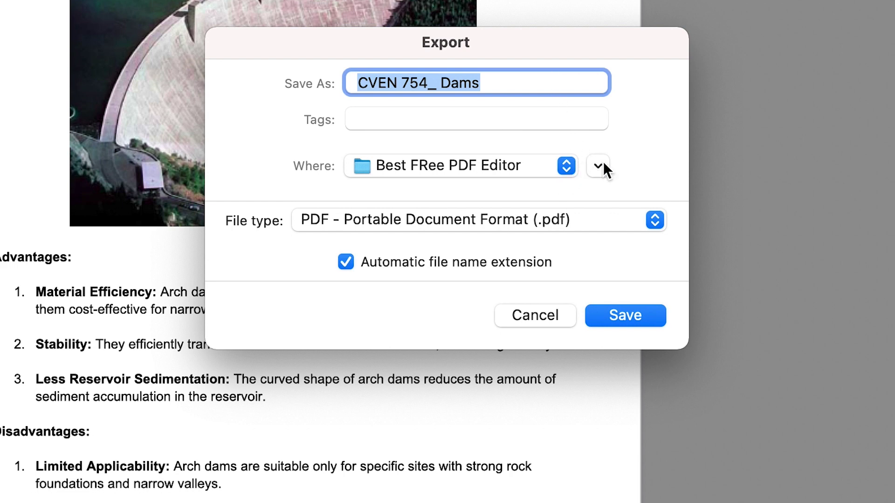
Save the export as 'Best pdf' in Desktop > Best FRee PDF Editor
click(600, 163)
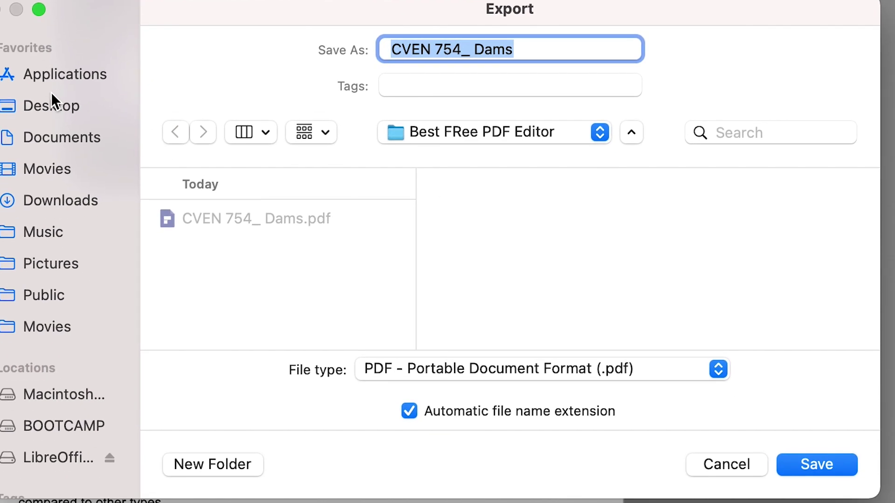
click(51, 98)
click(273, 218)
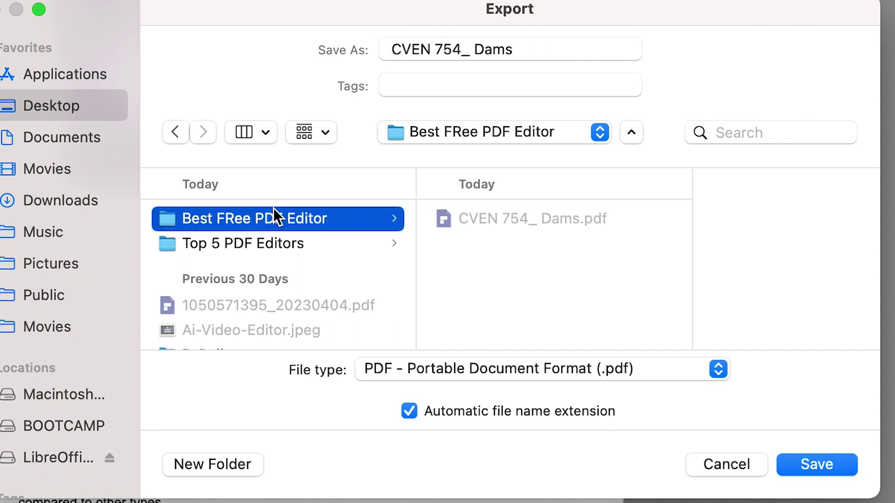
triple_click(445, 49)
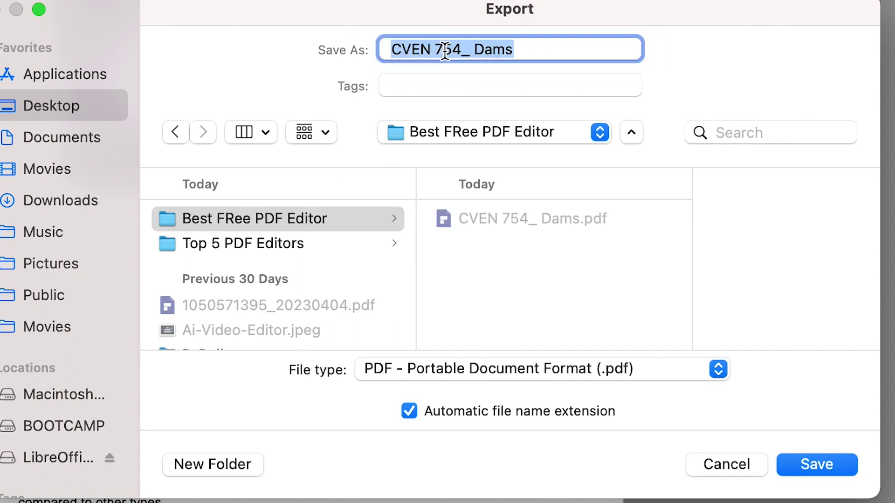
text(Best pdf)
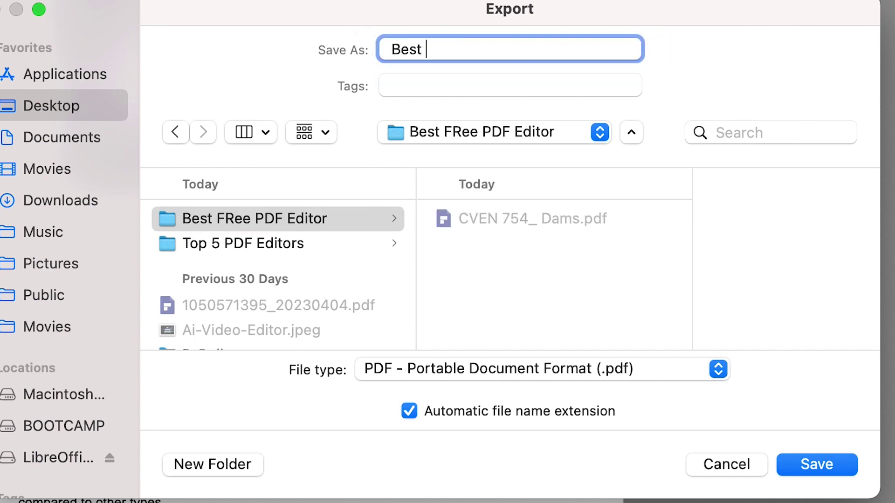
click(838, 465)
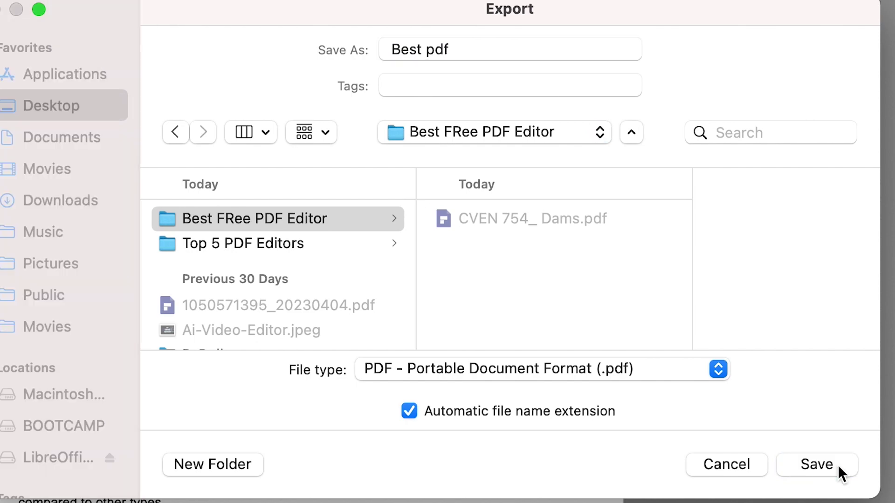